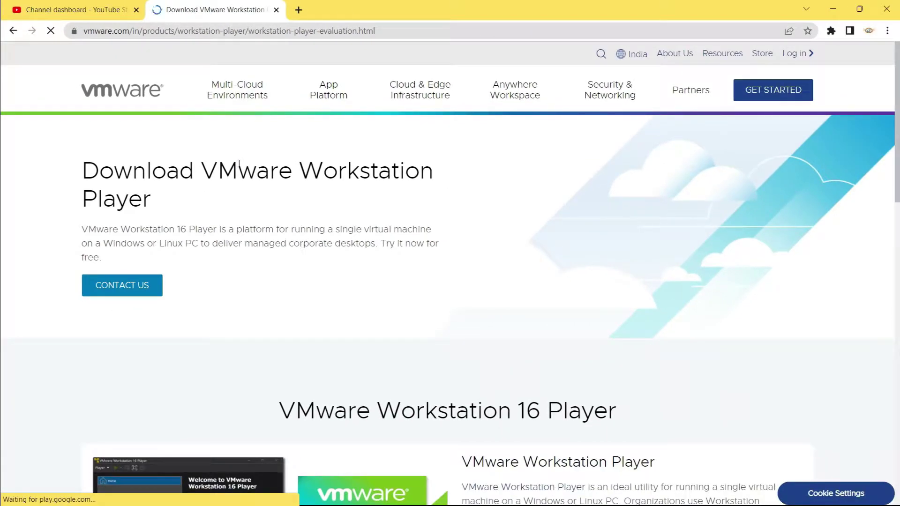
Download the Workstation 16.0 Player for Windows installer (about 584 MB) through the download manager.
{"action": "scroll", "coordinate": [239, 163], "scroll_direction": "down", "scroll_amount": 1}
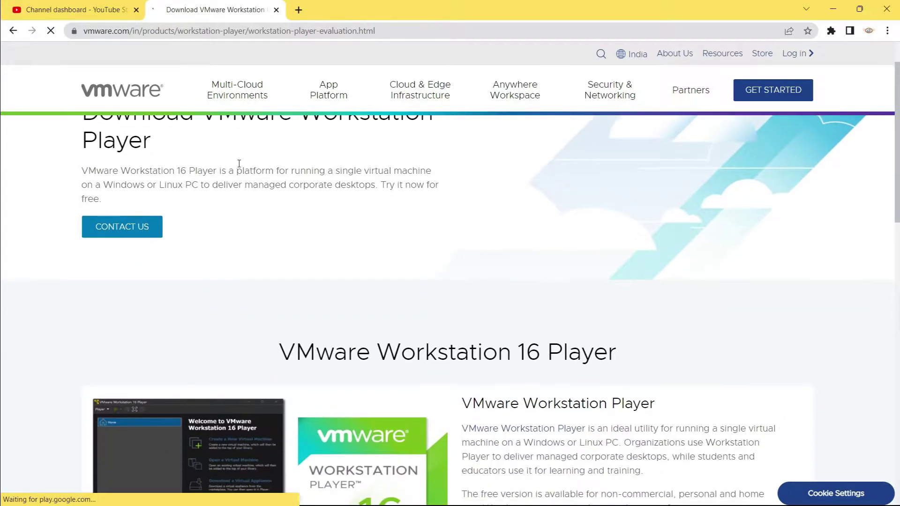
{"action": "scroll", "coordinate": [239, 163], "scroll_direction": "down", "scroll_amount": 4}
{"action": "left_click_drag", "start_coordinate": [282, 117], "coordinate": [614, 123]}
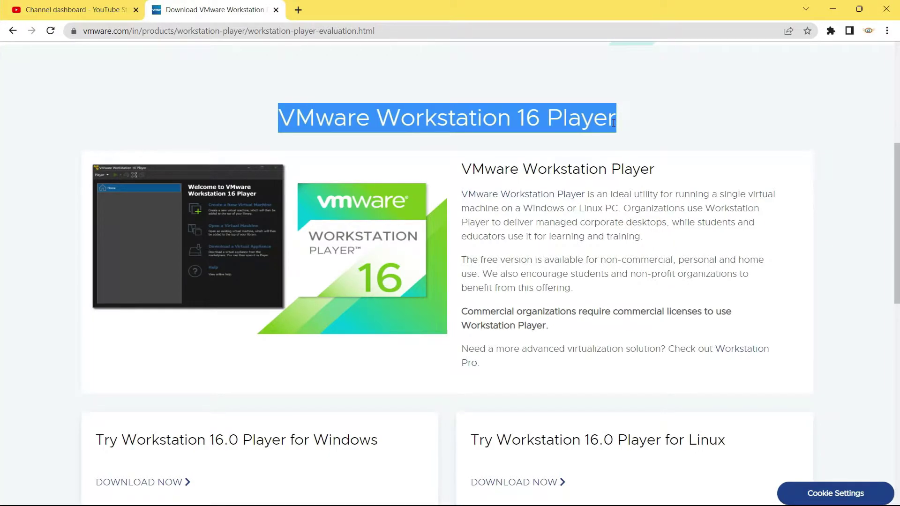
{"action": "scroll", "coordinate": [613, 122], "scroll_direction": "down", "scroll_amount": 3}
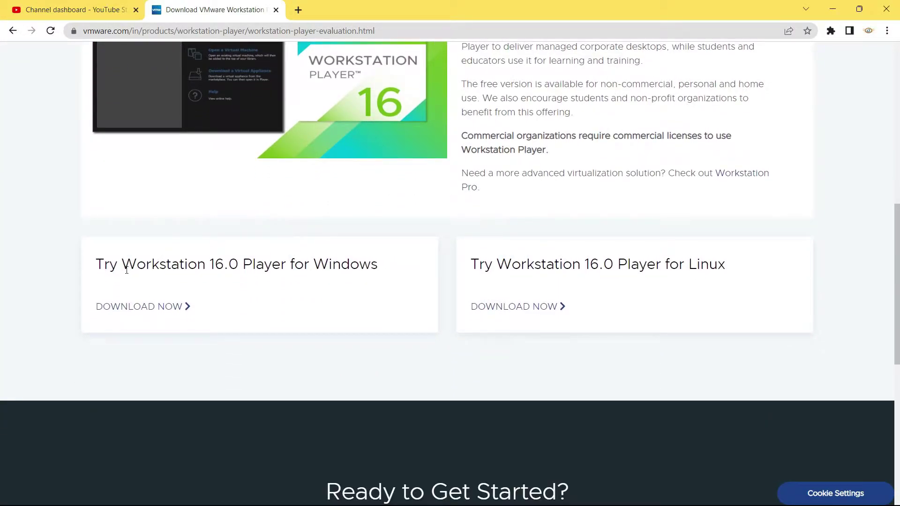
{"action": "left_click_drag", "start_coordinate": [95, 267], "coordinate": [384, 279]}
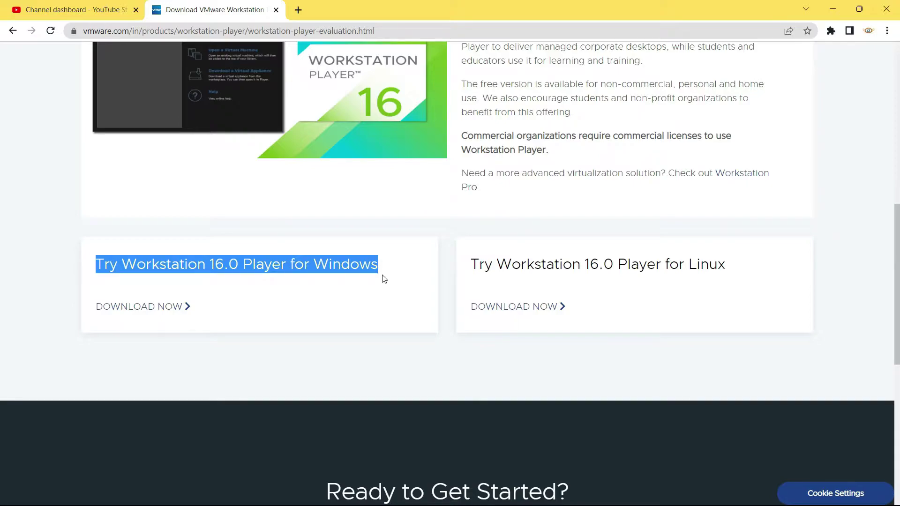
{"action": "left_click", "coordinate": [146, 307]}
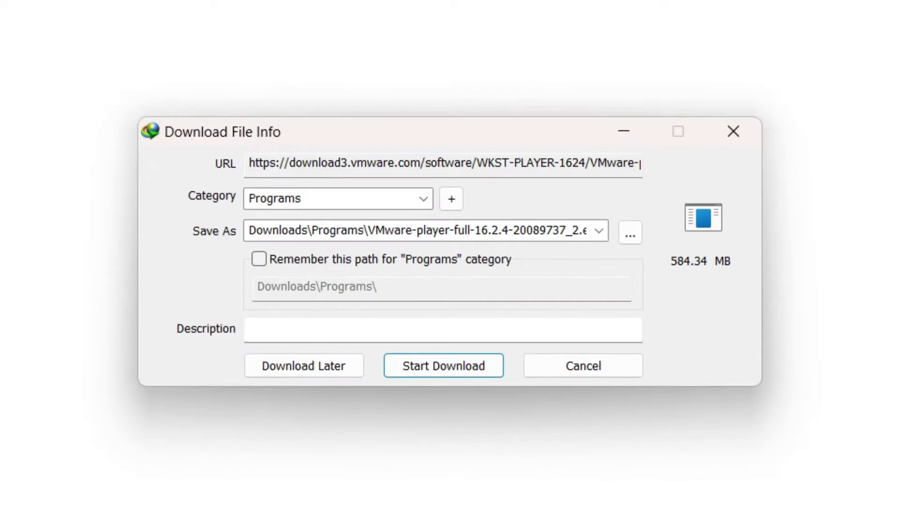
{"action": "left_click", "coordinate": [457, 371]}
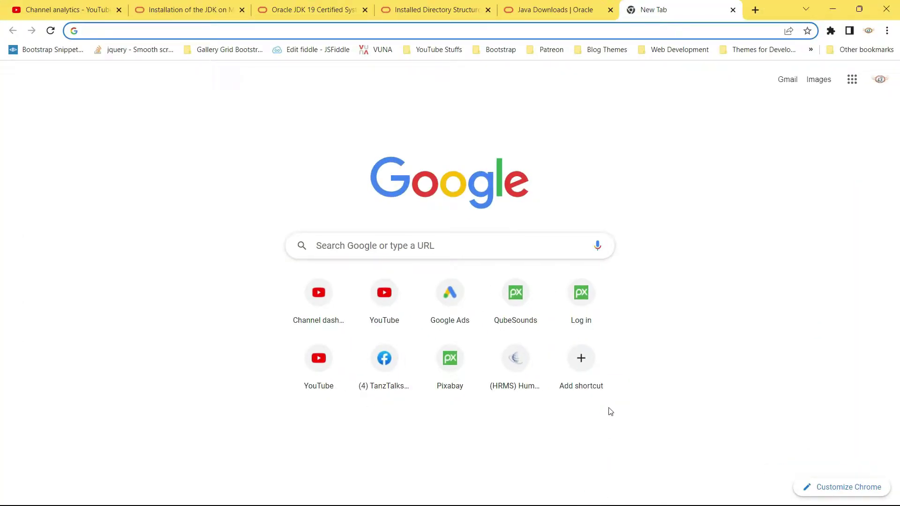
Search Google for 'download windows 11 iso' and open Microsoft's Download Windows 11 result.
{"action": "left_click", "coordinate": [504, 251]}
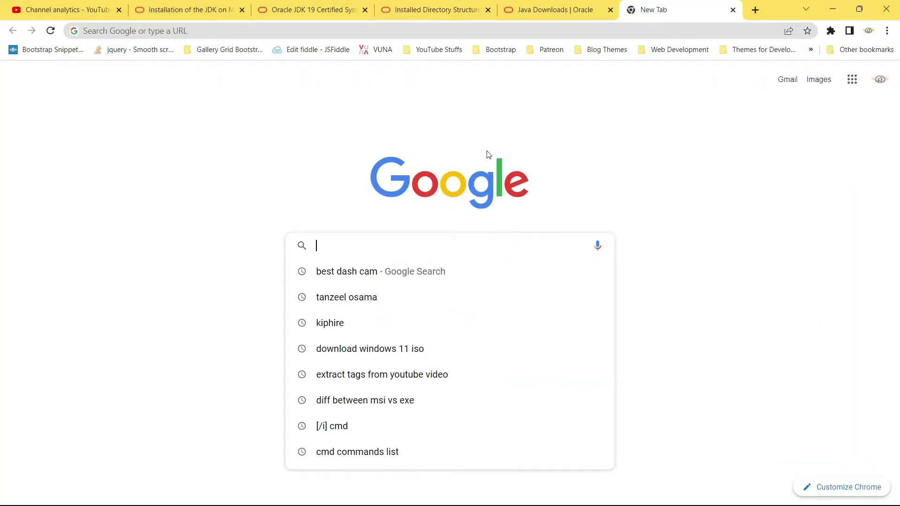
{"action": "type", "text": "download windows 11 iso"}
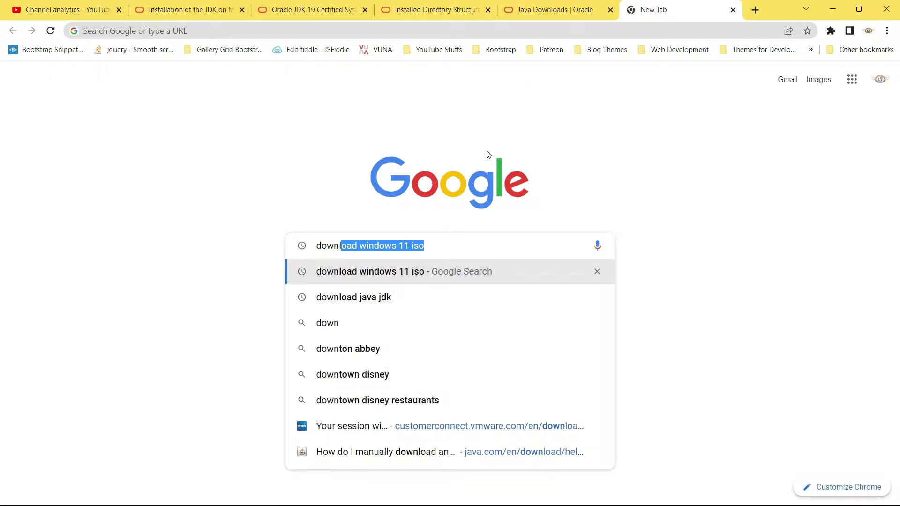
{"action": "key", "text": "Right"}
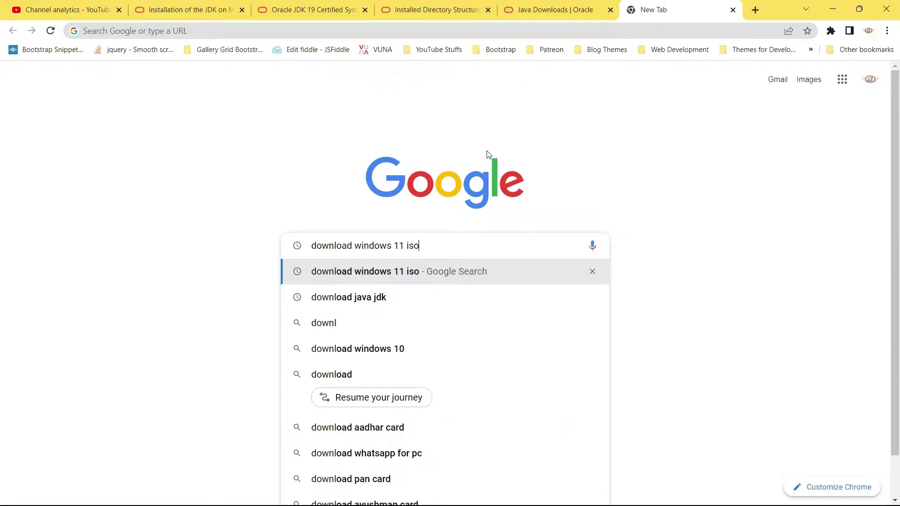
{"action": "key", "text": "Return"}
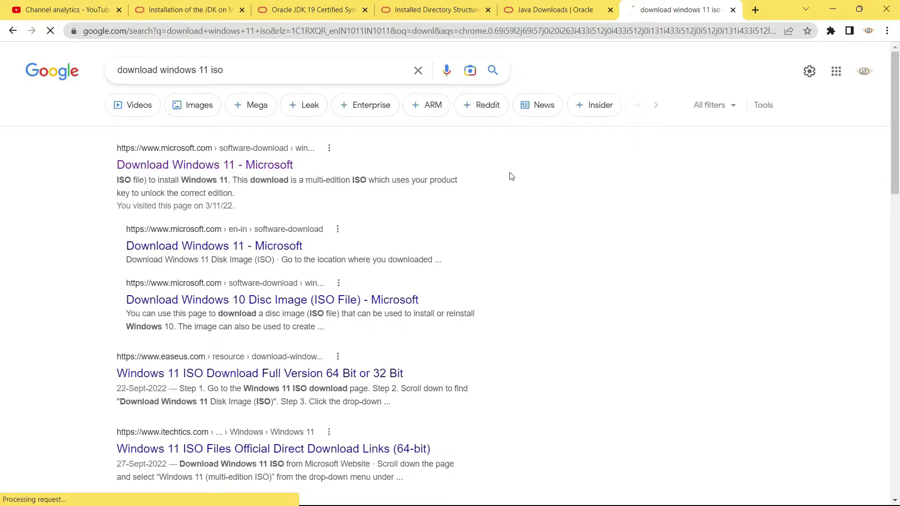
{"action": "left_click_drag", "start_coordinate": [112, 146], "coordinate": [288, 153]}
{"action": "left_click", "coordinate": [123, 167]}
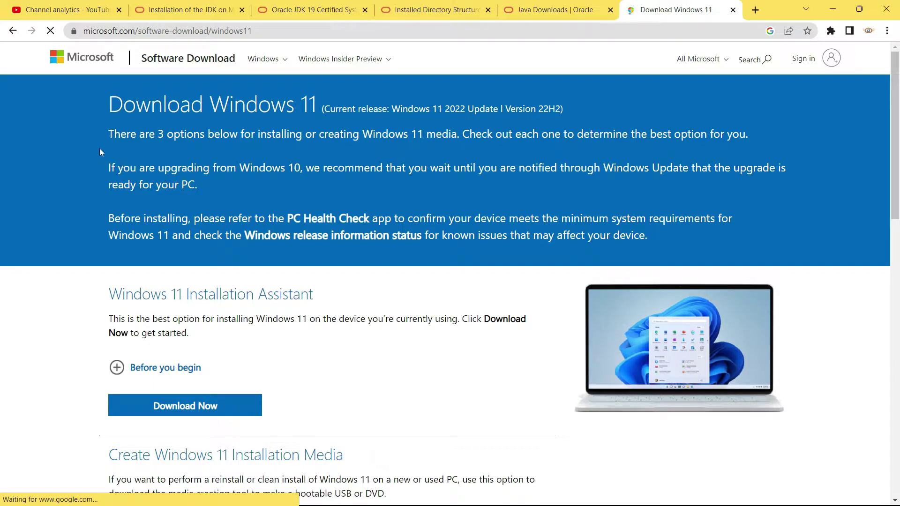
Scroll past the Windows 10 upgrade note down to the Download Windows 11 Disk Image (ISO) section.
{"action": "left_click_drag", "start_coordinate": [106, 167], "coordinate": [788, 172]}
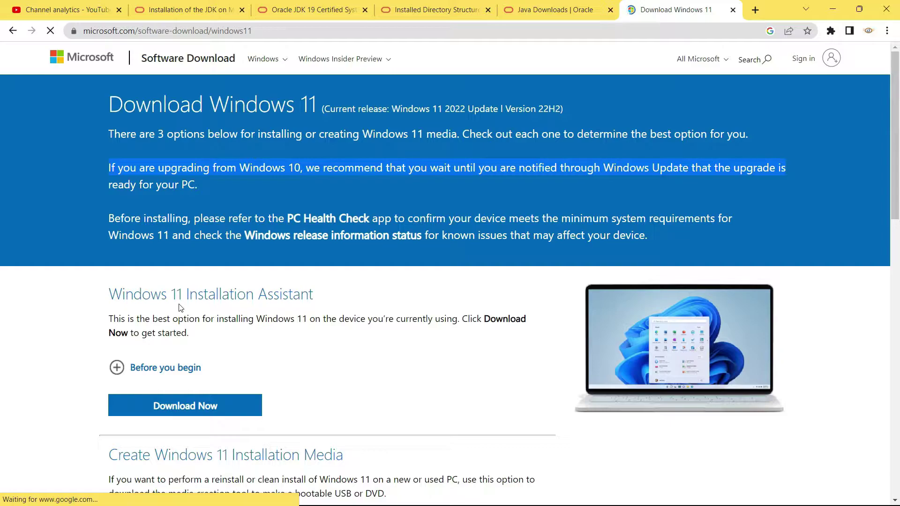
{"action": "scroll", "coordinate": [181, 308], "scroll_direction": "down", "scroll_amount": 2}
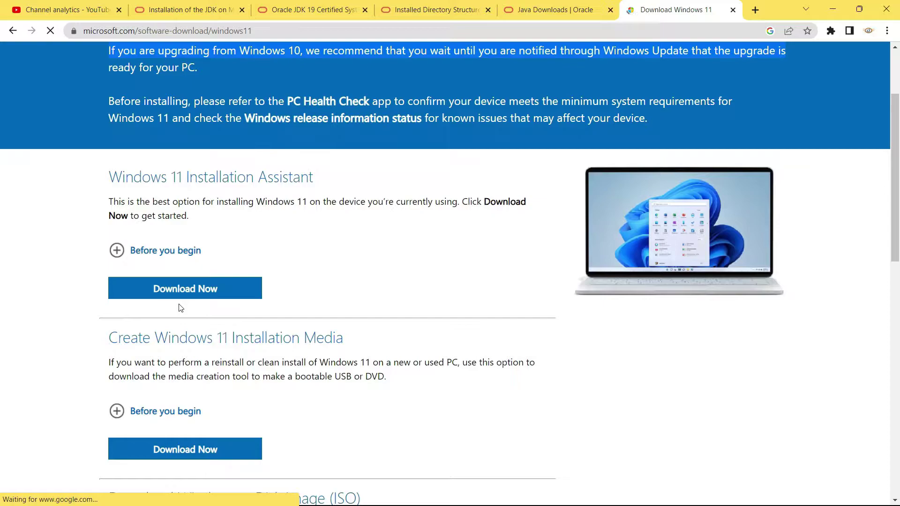
{"action": "scroll", "coordinate": [180, 308], "scroll_direction": "down", "scroll_amount": 2}
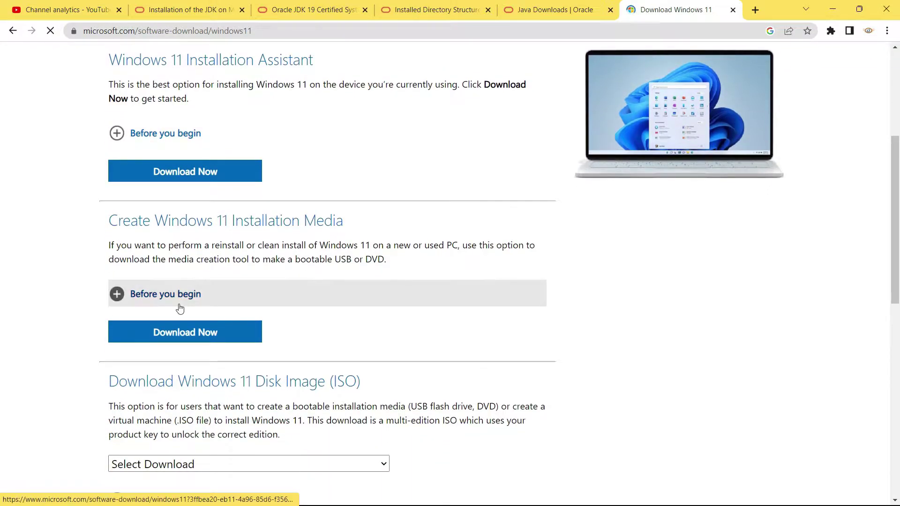
{"action": "scroll", "coordinate": [181, 308], "scroll_direction": "down", "scroll_amount": 1}
{"action": "scroll", "coordinate": [181, 308], "scroll_direction": "down", "scroll_amount": 1}
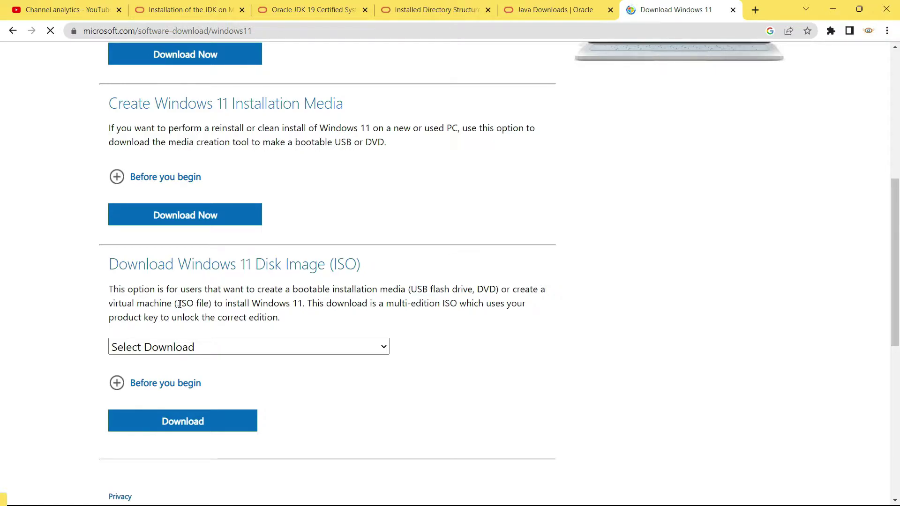
{"action": "scroll", "coordinate": [180, 305], "scroll_direction": "down", "scroll_amount": 1}
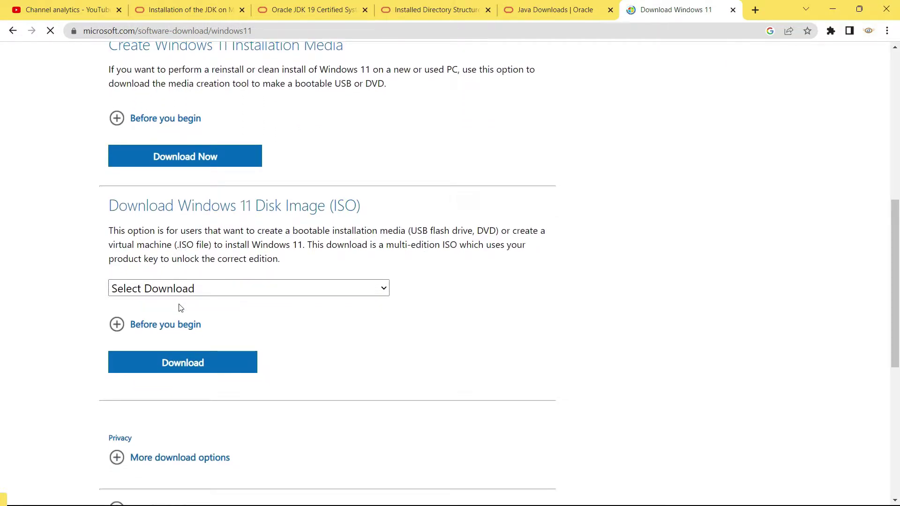
{"action": "scroll", "coordinate": [179, 304], "scroll_direction": "down", "scroll_amount": 1}
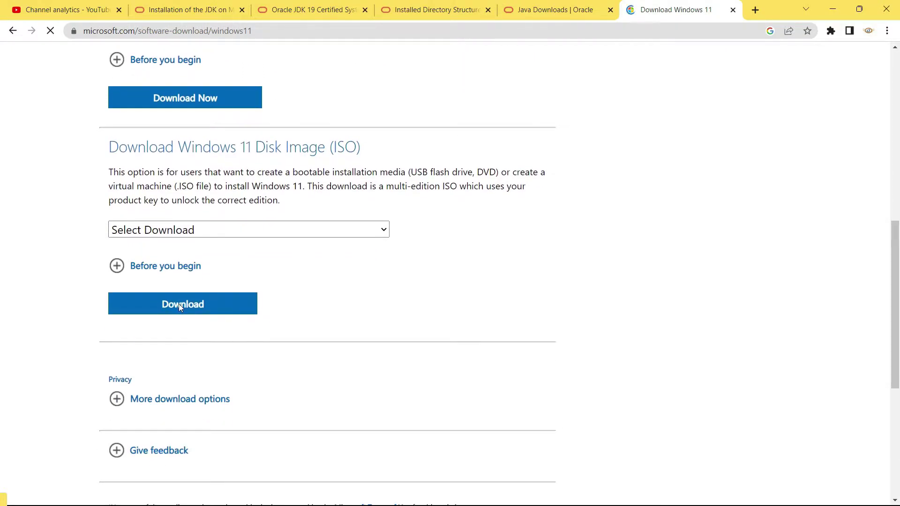
Select Windows 11 (multi-edition ISO) and expand 'Before you begin', noting the 64-bit CPU requirement.
{"action": "left_click", "coordinate": [179, 231]}
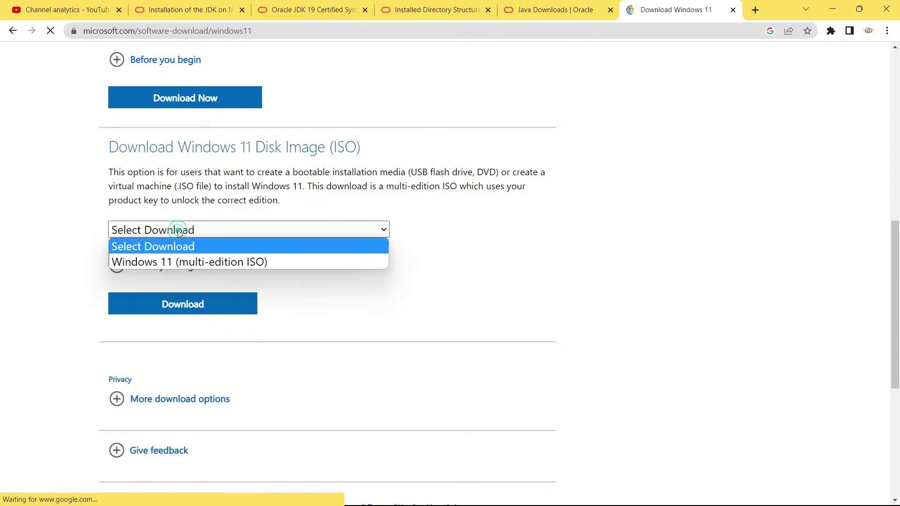
{"action": "left_click", "coordinate": [175, 261]}
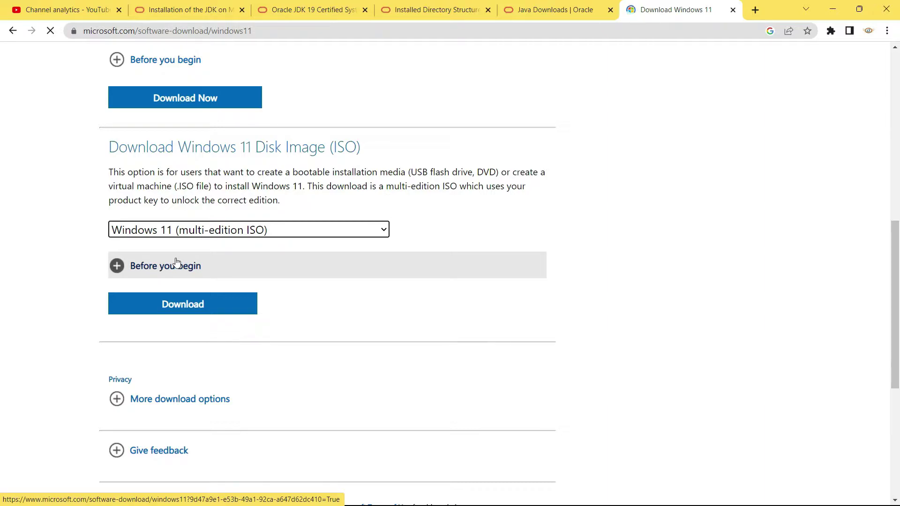
{"action": "left_click", "coordinate": [176, 266]}
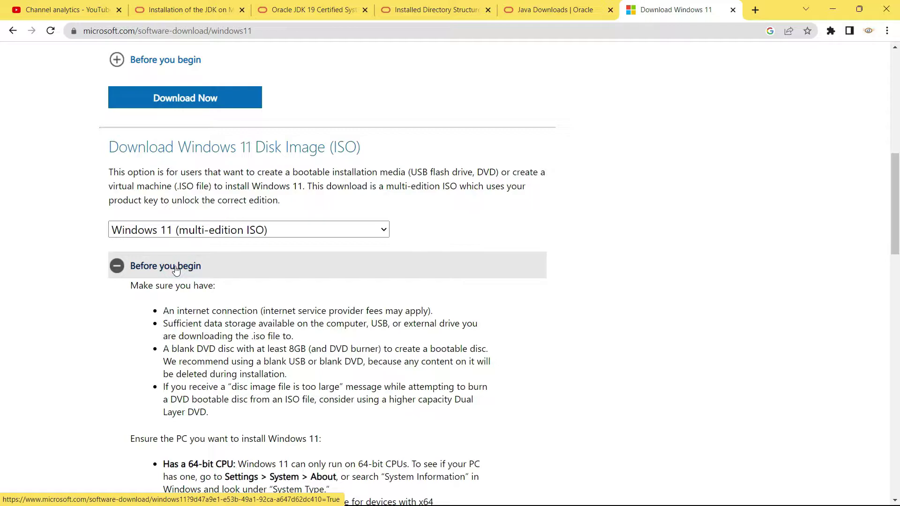
{"action": "left_click", "coordinate": [176, 266]}
{"action": "left_click", "coordinate": [176, 271]}
{"action": "scroll", "coordinate": [178, 270], "scroll_direction": "down", "scroll_amount": 5}
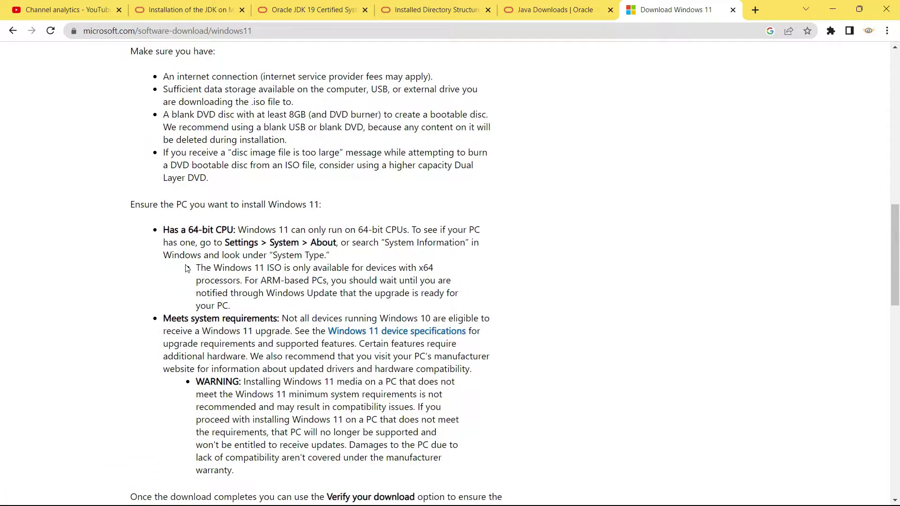
{"action": "left_click_drag", "start_coordinate": [164, 230], "coordinate": [234, 230]}
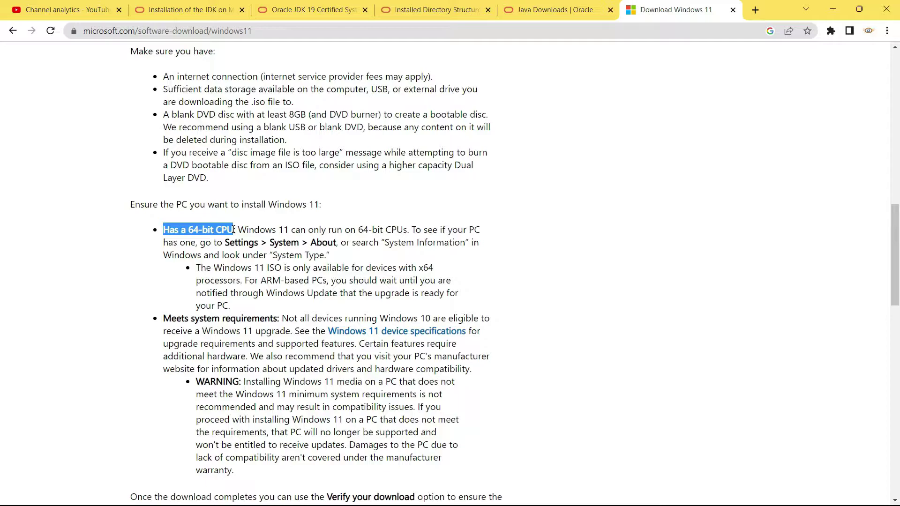
Review the remaining requirements, collapse the list, and submit the multi-edition ISO download.
{"action": "scroll", "coordinate": [233, 230], "scroll_direction": "down", "scroll_amount": 3}
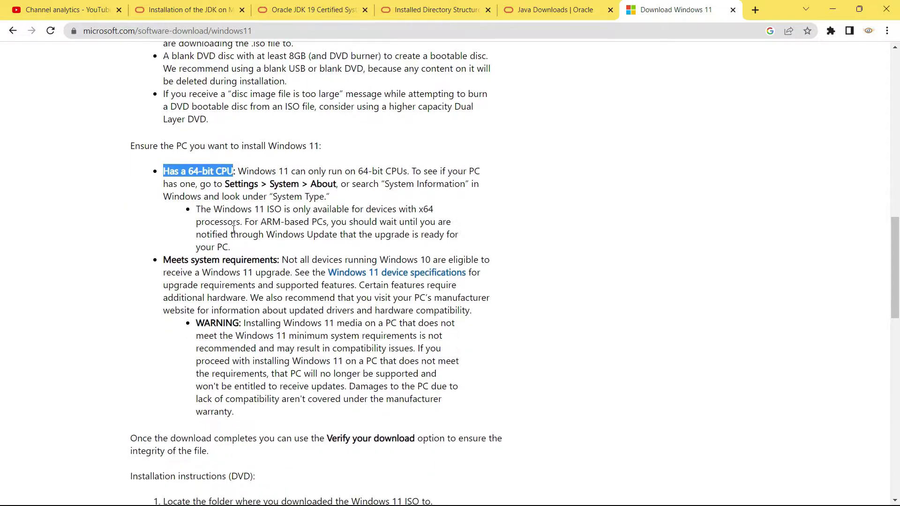
{"action": "scroll", "coordinate": [233, 229], "scroll_direction": "down", "scroll_amount": 5}
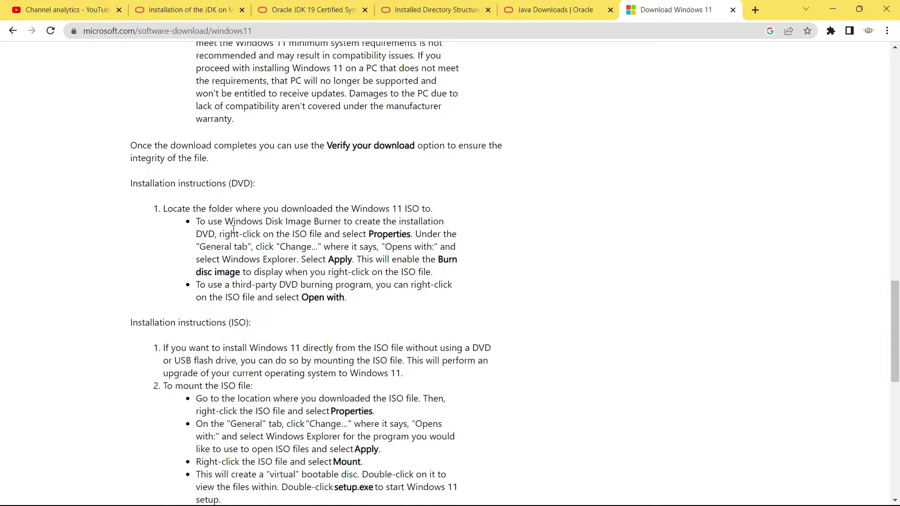
{"action": "scroll", "coordinate": [233, 230], "scroll_direction": "down", "scroll_amount": 1}
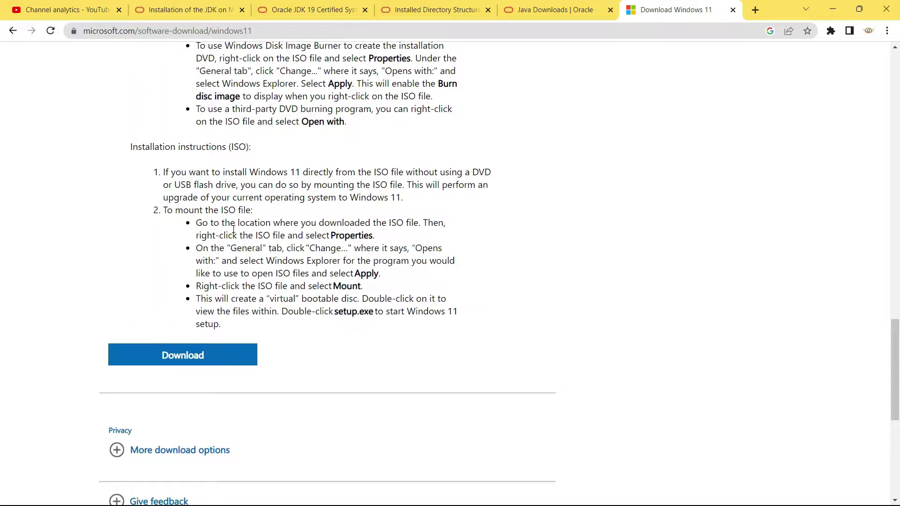
{"action": "scroll", "coordinate": [234, 230], "scroll_direction": "down", "scroll_amount": 1}
{"action": "scroll", "coordinate": [234, 229], "scroll_direction": "up", "scroll_amount": 14}
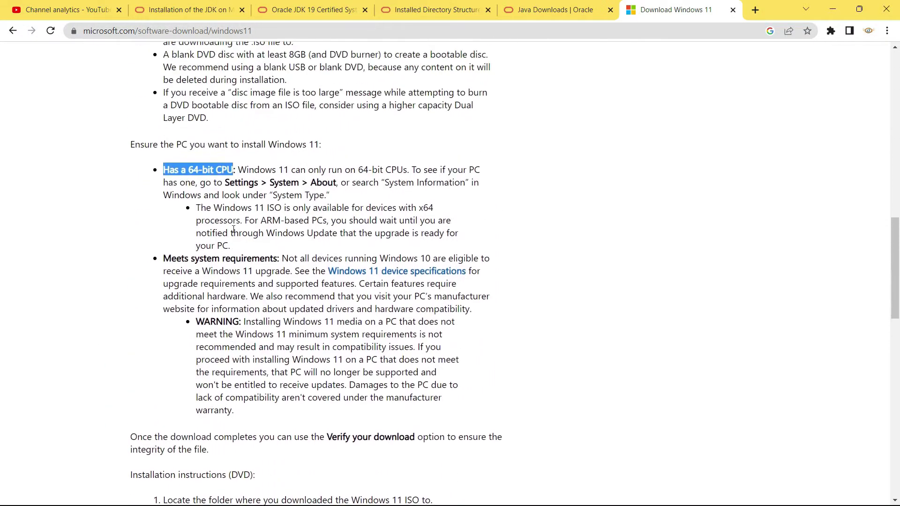
{"action": "left_click", "coordinate": [172, 209]}
{"action": "left_click", "coordinate": [161, 248]}
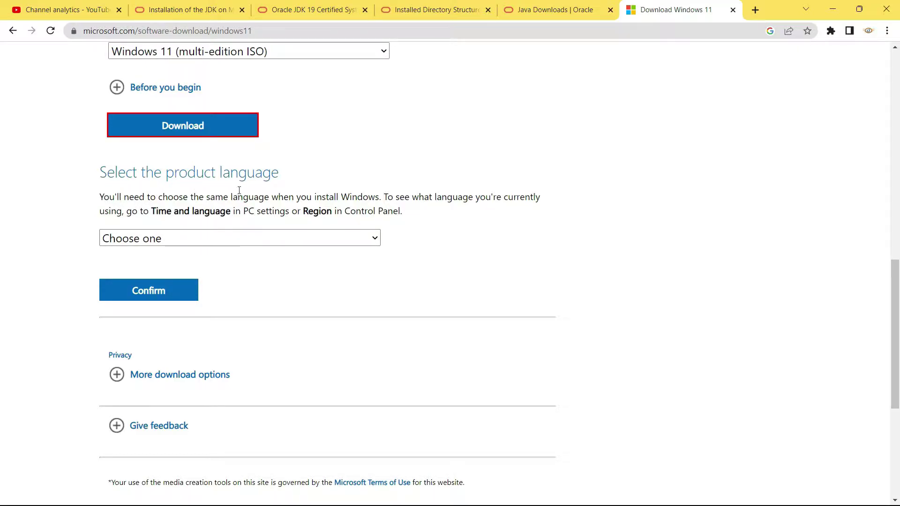
Choose English (United States) as the product language and confirm it.
{"action": "left_click", "coordinate": [238, 238]}
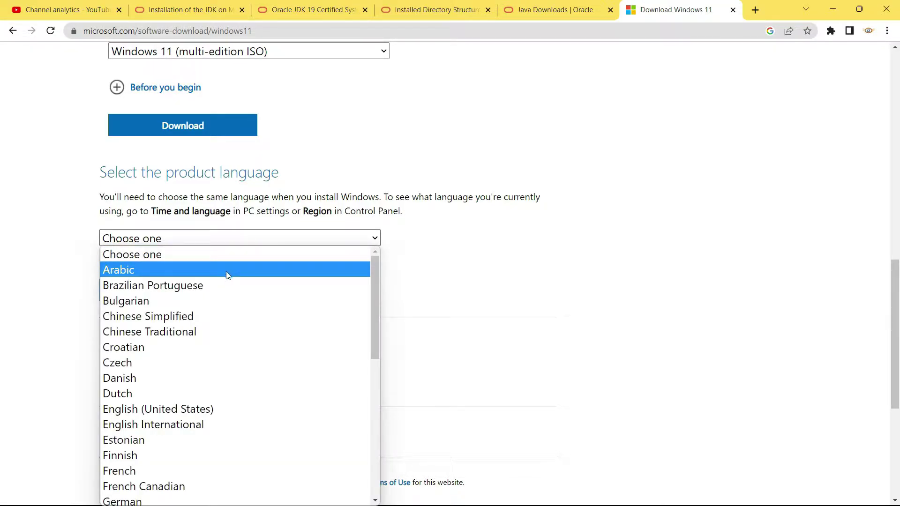
{"action": "scroll", "coordinate": [226, 272], "scroll_direction": "down", "scroll_amount": 3}
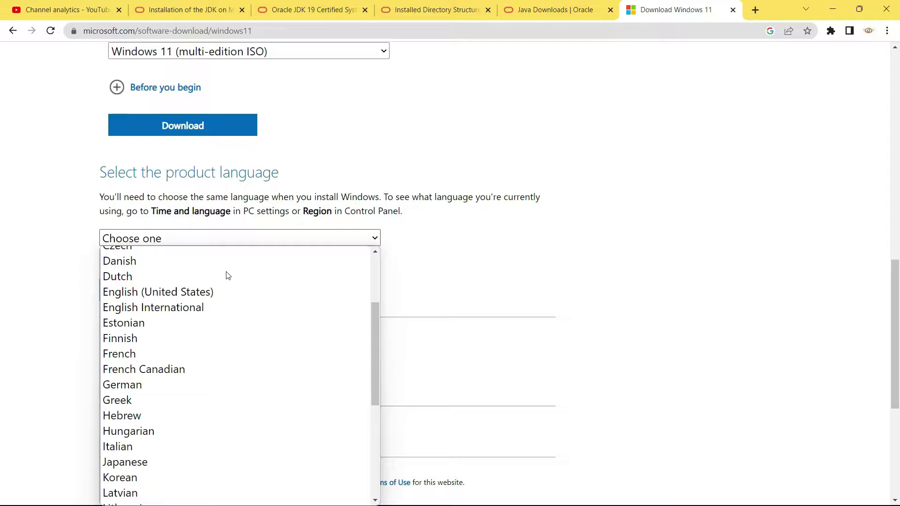
{"action": "scroll", "coordinate": [227, 275], "scroll_direction": "down", "scroll_amount": 5}
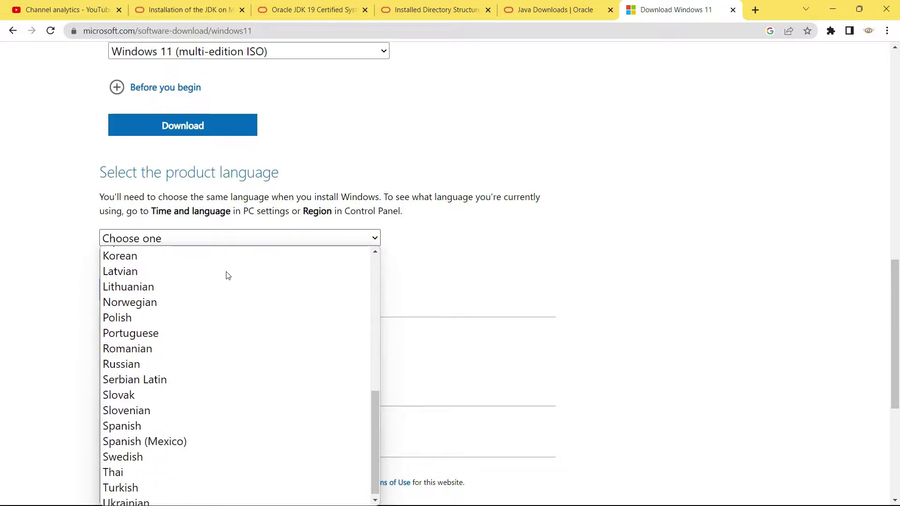
{"action": "scroll", "coordinate": [226, 273], "scroll_direction": "up", "scroll_amount": 10}
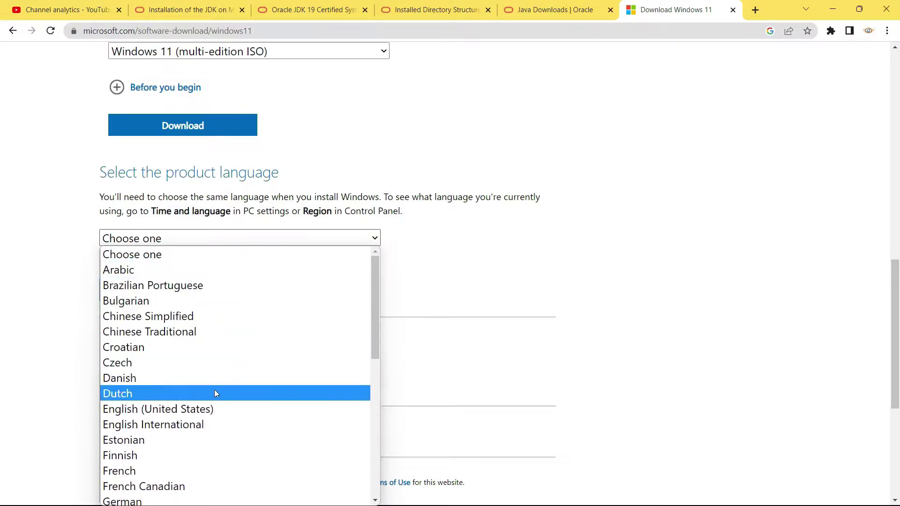
{"action": "left_click", "coordinate": [215, 410]}
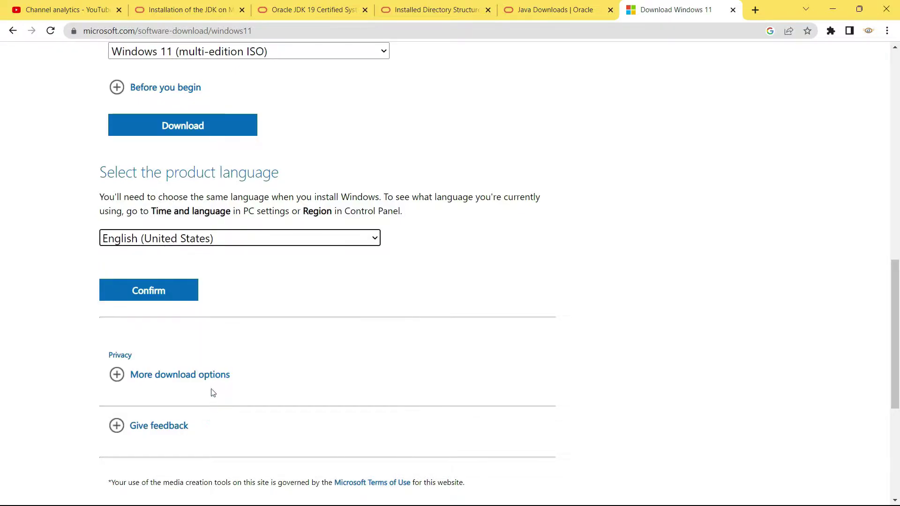
{"action": "left_click", "coordinate": [169, 301]}
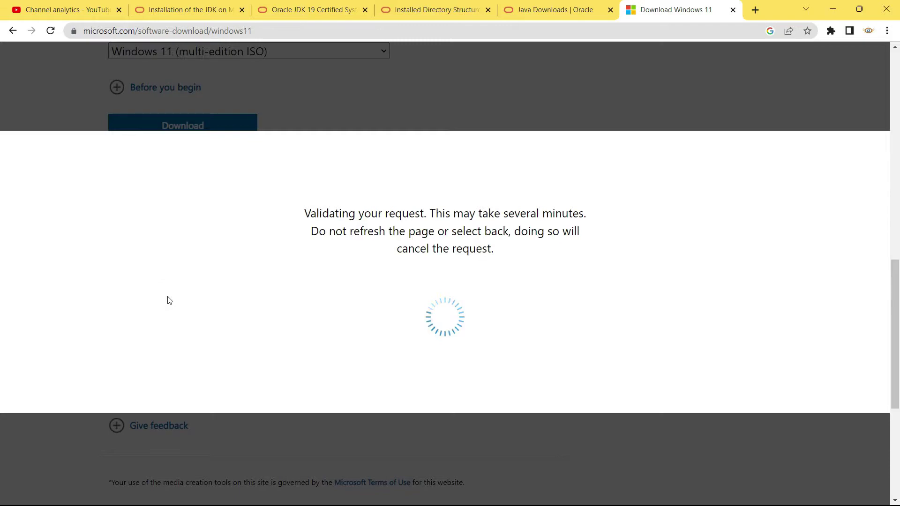
Start downloading the 64-bit Windows 11 English ISO in the download manager.
{"action": "scroll", "coordinate": [168, 297], "scroll_direction": "down", "scroll_amount": 1}
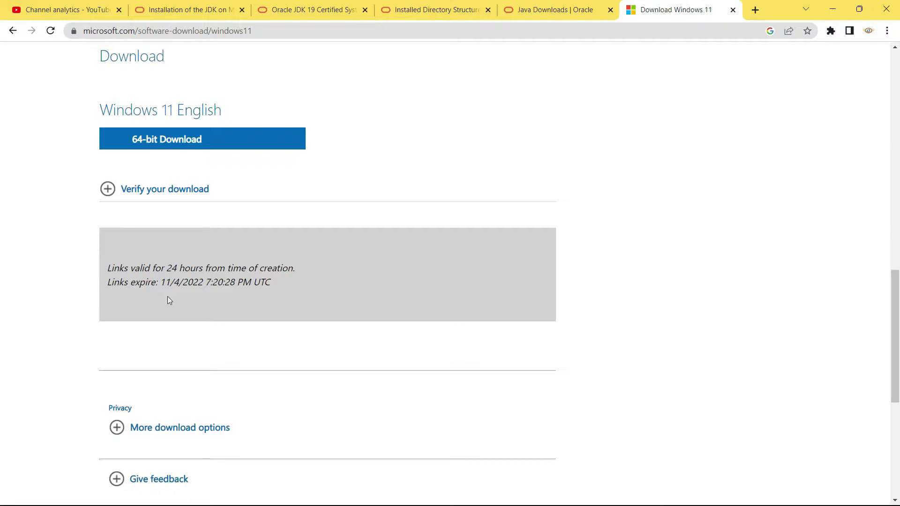
{"action": "left_click", "coordinate": [183, 148]}
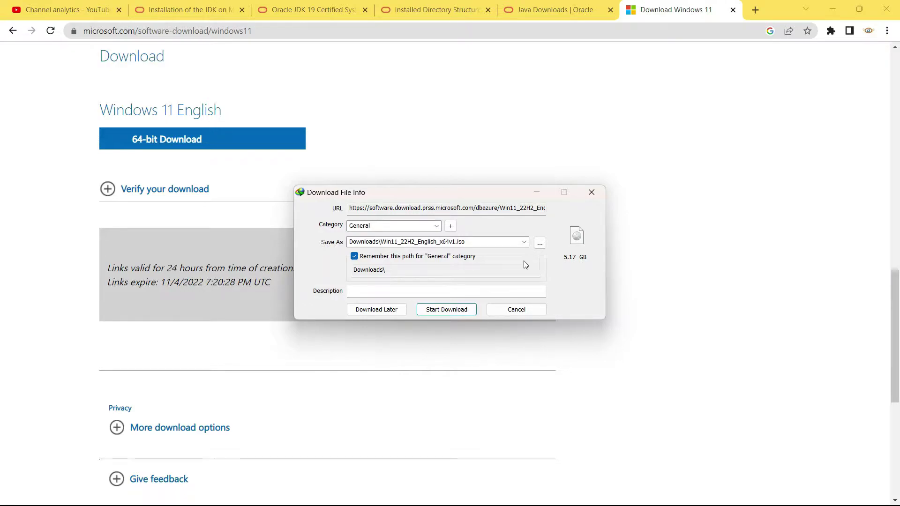
{"action": "left_click", "coordinate": [453, 311]}
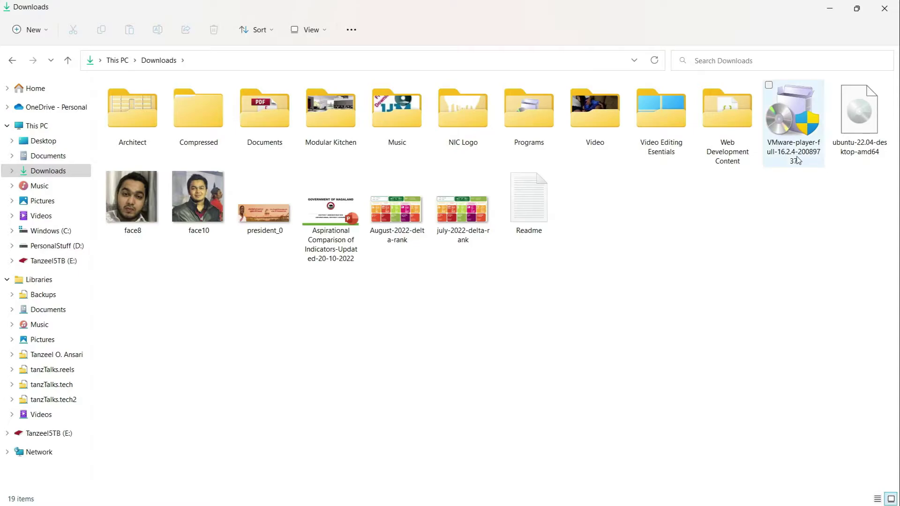
Run the VMware Player installer as administrator and accept the licence agreement.
{"action": "right_click", "coordinate": [784, 146]}
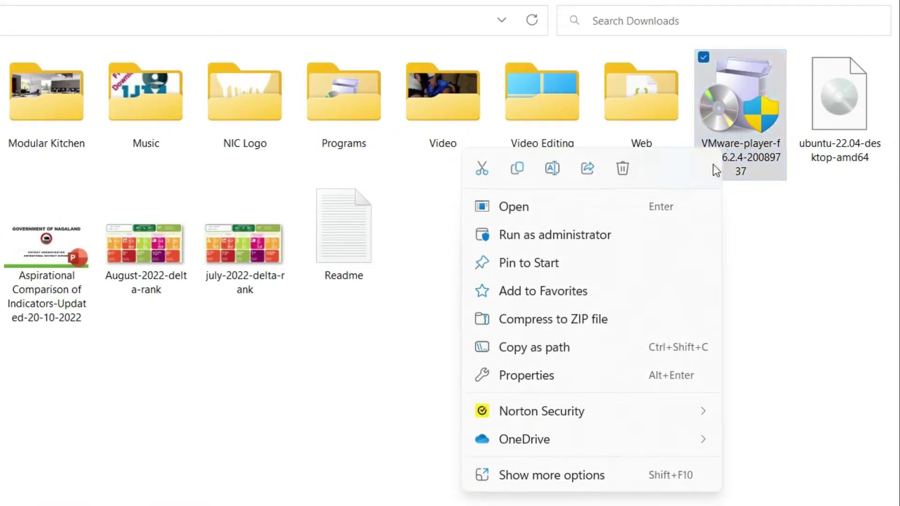
{"action": "left_click", "coordinate": [649, 233]}
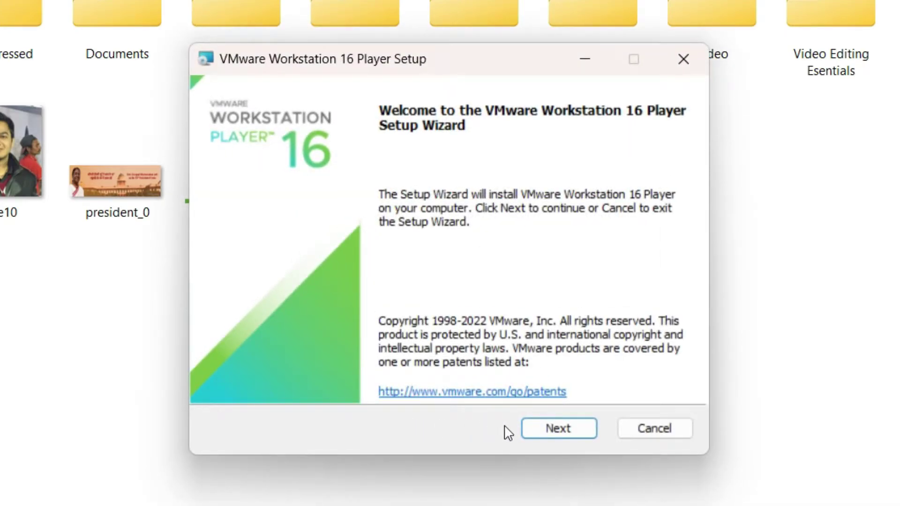
{"action": "left_click", "coordinate": [546, 431]}
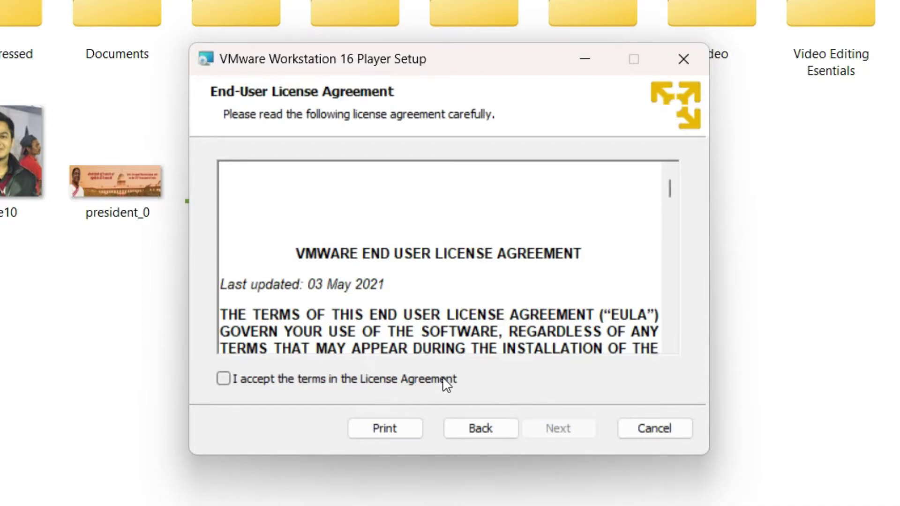
{"action": "left_click", "coordinate": [444, 379]}
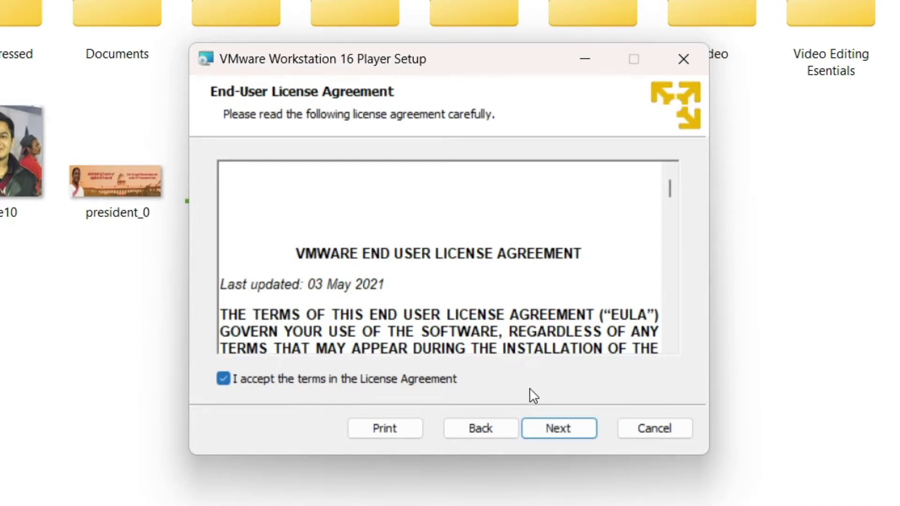
{"action": "left_click", "coordinate": [540, 433]}
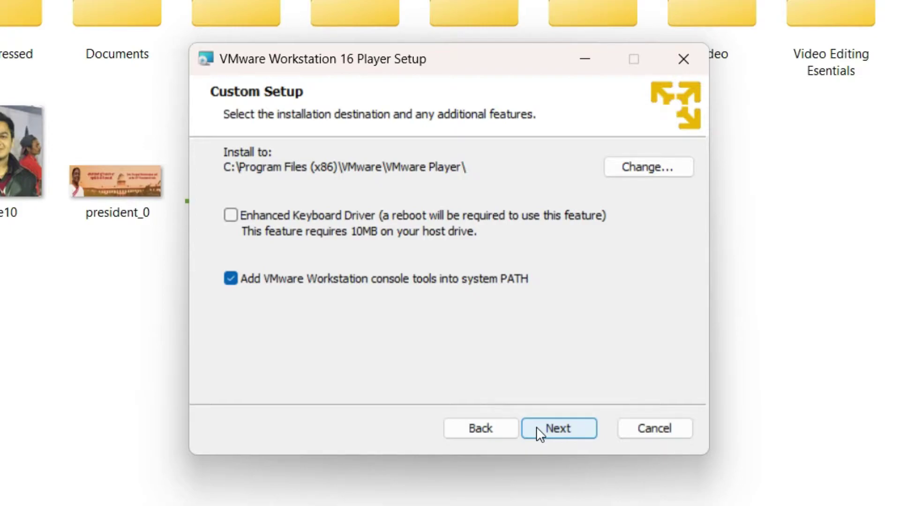
Keep default location, user experience settings and both shortcuts, then install and finish setup.
{"action": "left_click", "coordinate": [537, 426]}
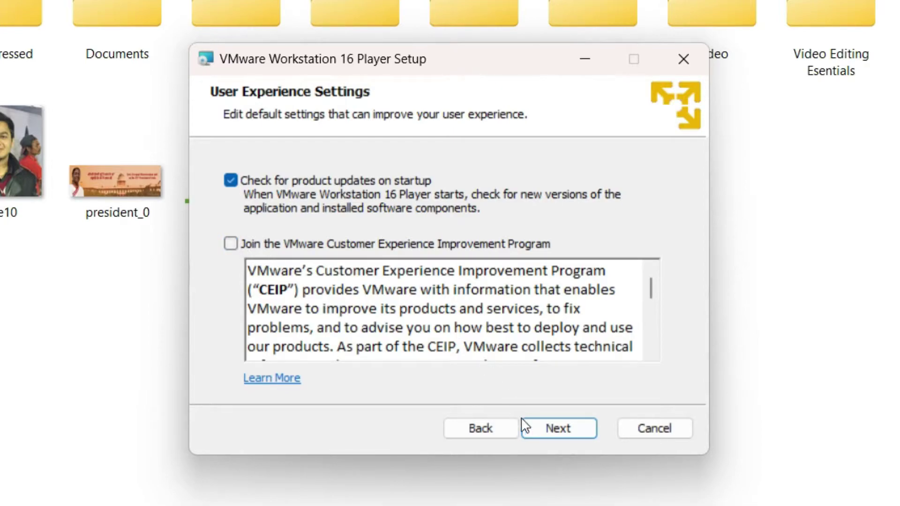
{"action": "left_click", "coordinate": [554, 436]}
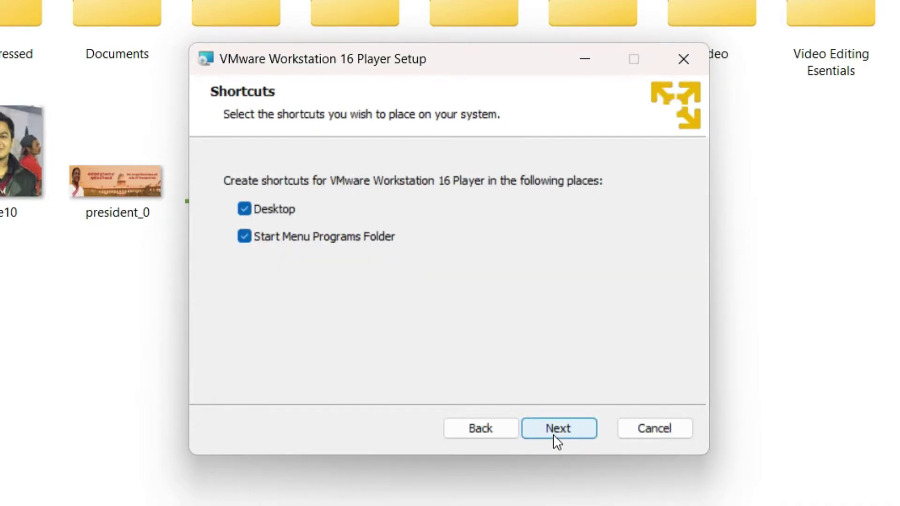
{"action": "left_click", "coordinate": [554, 436]}
{"action": "left_click", "coordinate": [554, 436]}
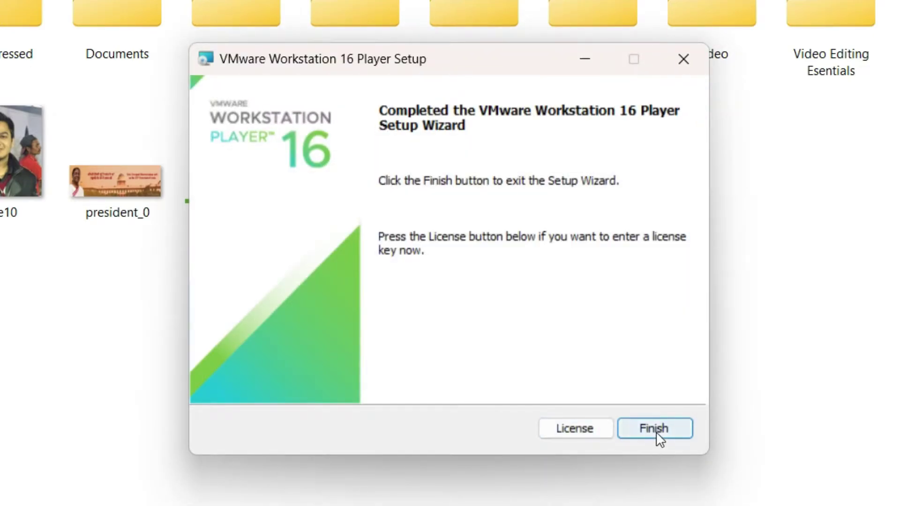
{"action": "left_click", "coordinate": [659, 438]}
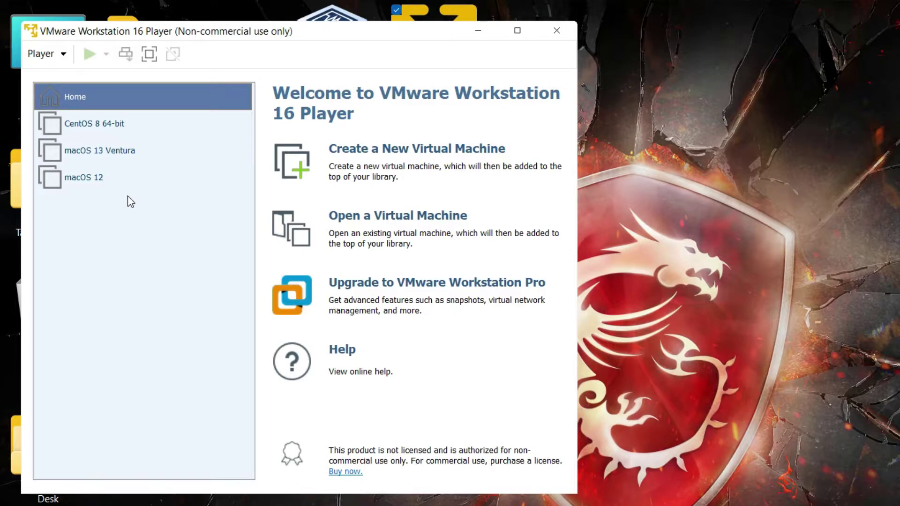
Start the New Virtual Machine Wizard with 'I will install the operating system later' selected.
{"action": "left_click", "coordinate": [412, 151]}
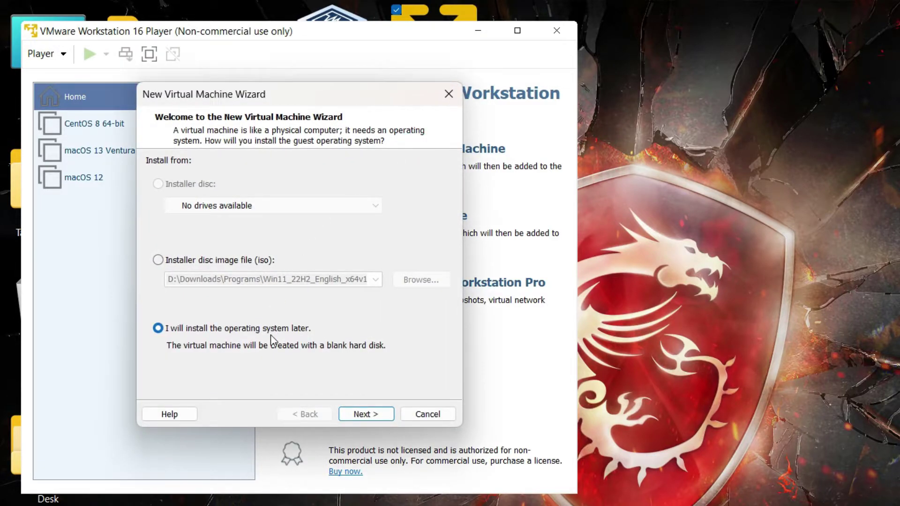
{"action": "left_click", "coordinate": [365, 414]}
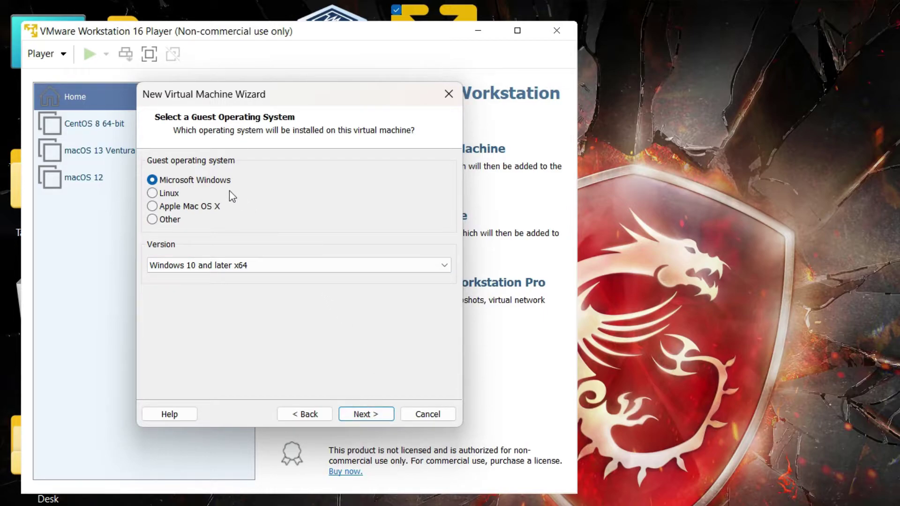
Choose Windows 10 and later x64 as the Microsoft Windows guest version.
{"action": "left_click", "coordinate": [245, 266]}
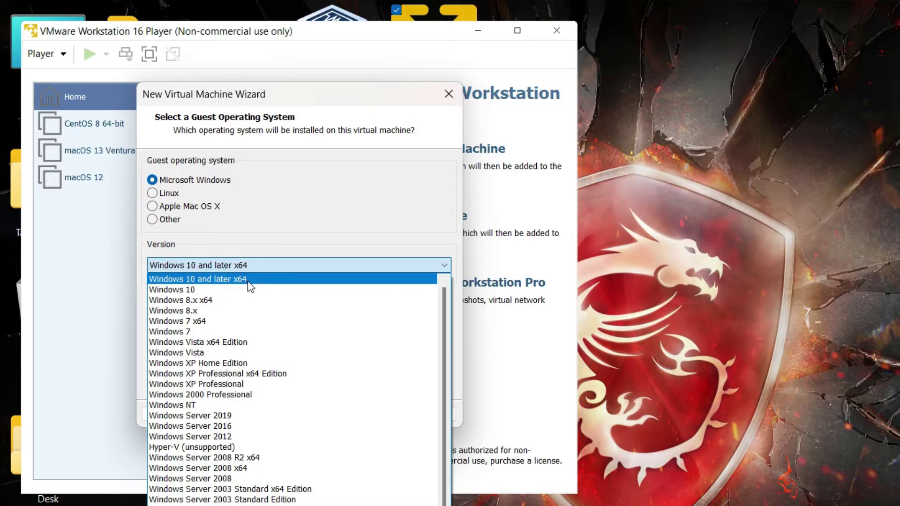
{"action": "left_click", "coordinate": [248, 281]}
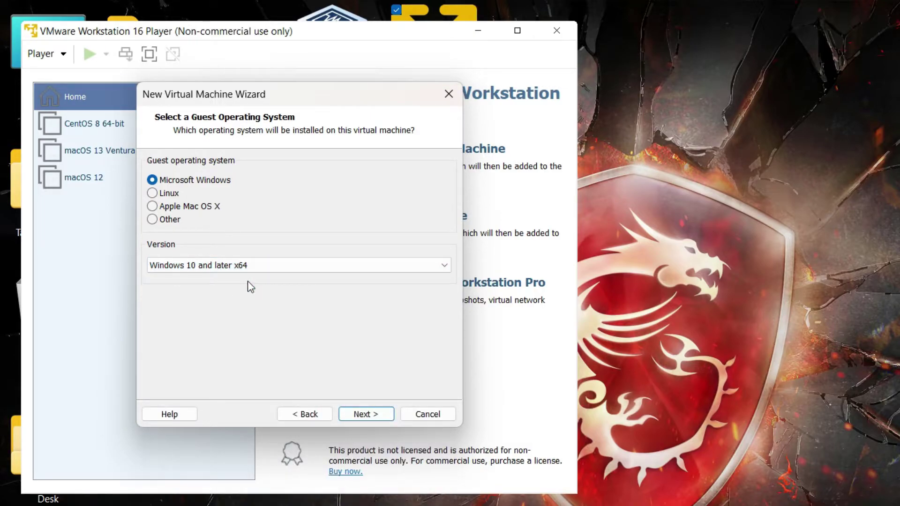
{"action": "left_click", "coordinate": [367, 416]}
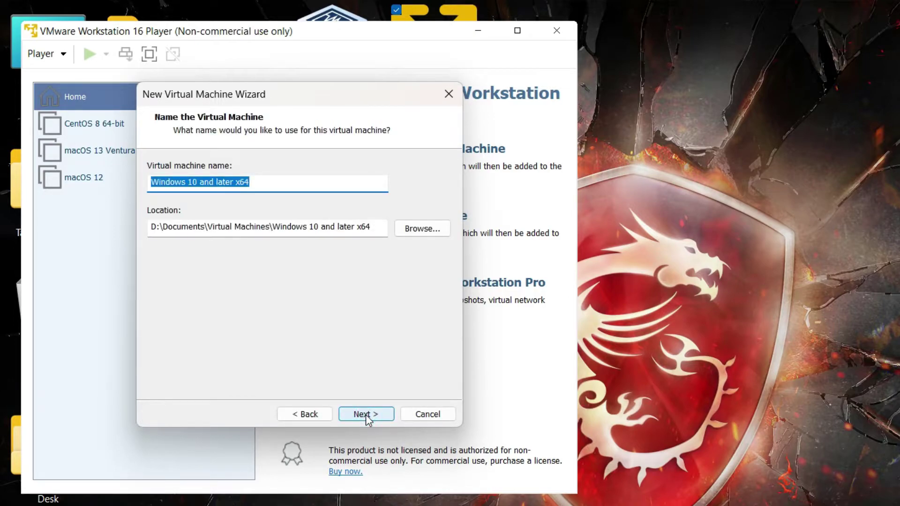
Rename the virtual machine to Windows 11.
{"action": "left_click", "coordinate": [355, 188]}
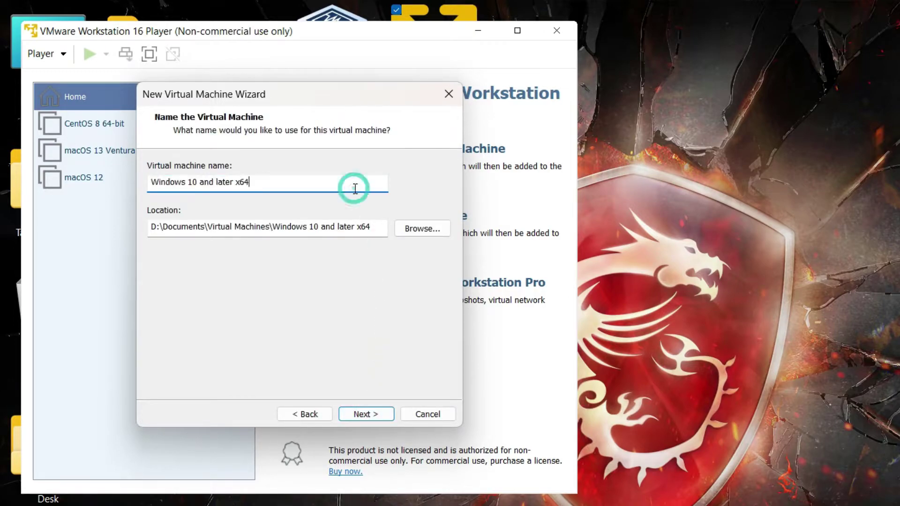
{"action": "key", "text": "BackSpace"}
{"action": "key", "text": "BackSpace"}
{"action": "key", "text": "BackSpace"}
{"action": "key", "text": "BackSpace"}
{"action": "key", "text": "BackSpace"}
{"action": "key", "text": "BackSpace"}
{"action": "key", "text": "BackSpace"}
{"action": "key", "text": "BackSpace"}
{"action": "key", "text": "BackSpace"}
{"action": "key", "text": "BackSpace"}
{"action": "key", "text": "BackSpace"}
{"action": "key", "text": "BackSpace"}
{"action": "key", "text": "BackSpace"}
{"action": "key", "text": "BackSpace"}
{"action": "key", "text": "BackSpace"}
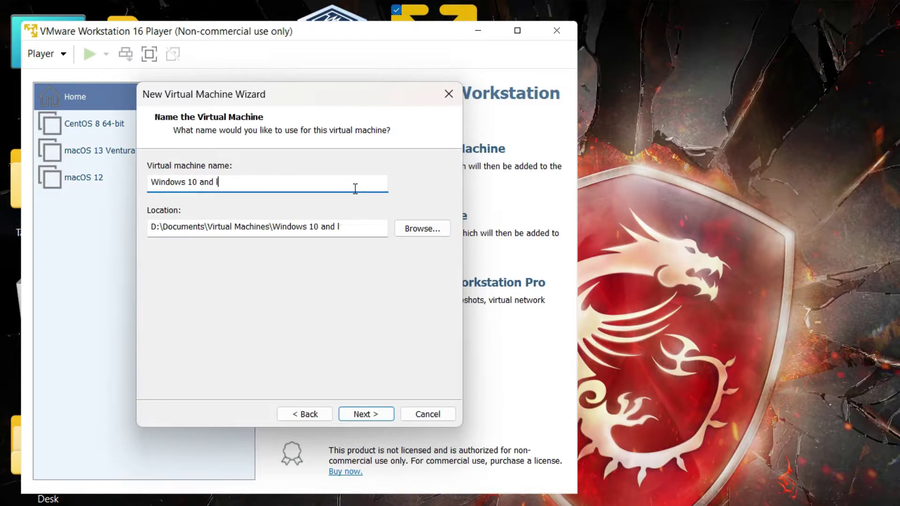
{"action": "type", "text": "1"}
{"action": "left_click", "coordinate": [364, 414]}
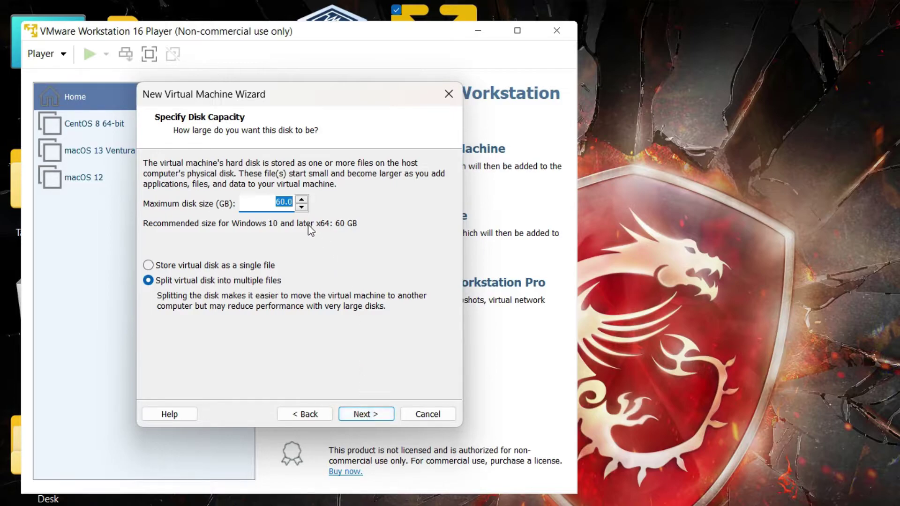
Set the maximum disk size to 100 GB, then open Customize Hardware from the summary.
{"action": "type", "text": "100"}
{"action": "left_click", "coordinate": [368, 413]}
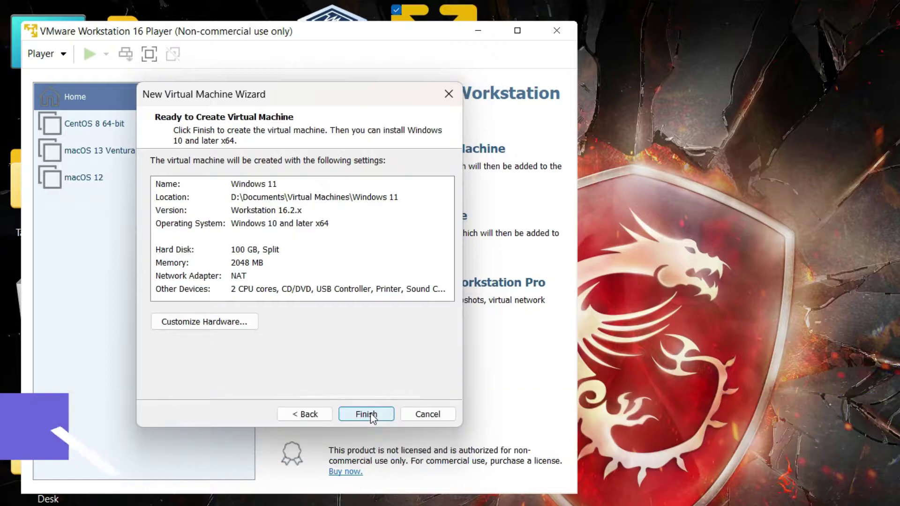
{"action": "left_click", "coordinate": [224, 324]}
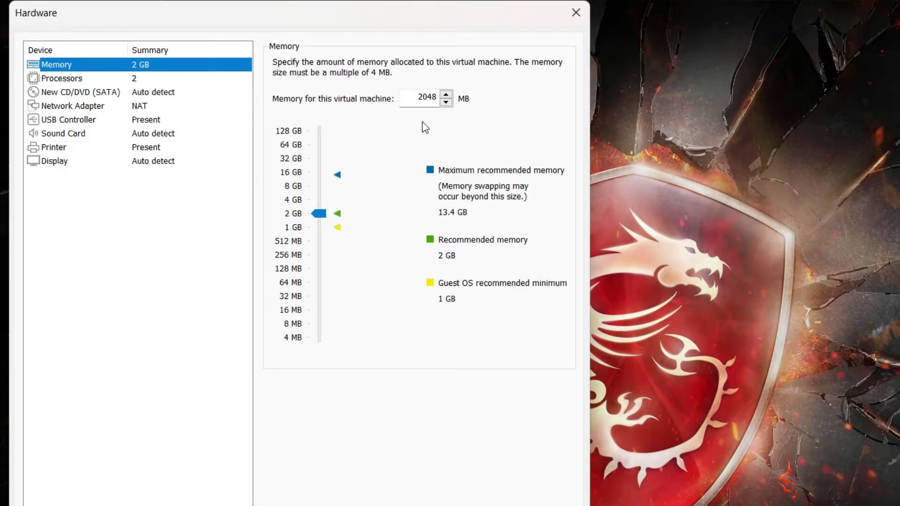
Set the virtual machine memory to 6120 MB.
{"action": "double_click", "coordinate": [426, 100]}
{"action": "type", "text": "612"}
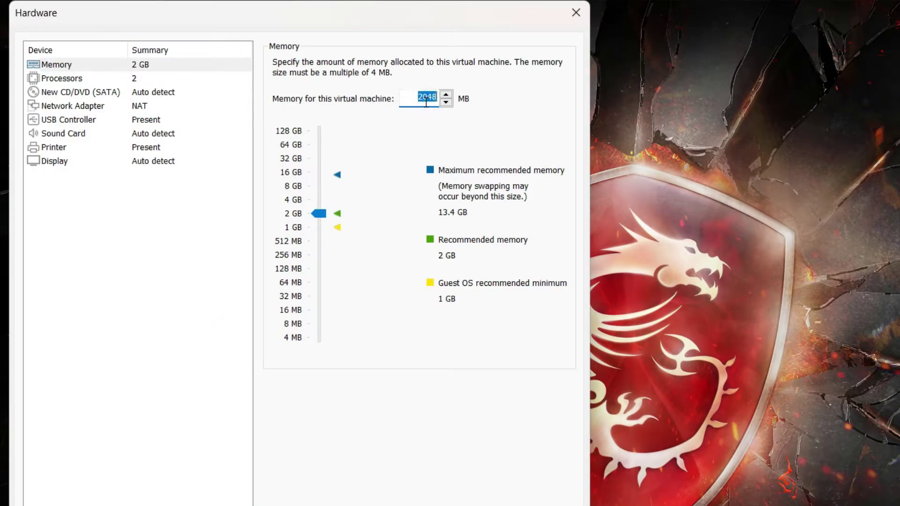
{"action": "type", "text": "0"}
{"action": "left_click", "coordinate": [248, 201]}
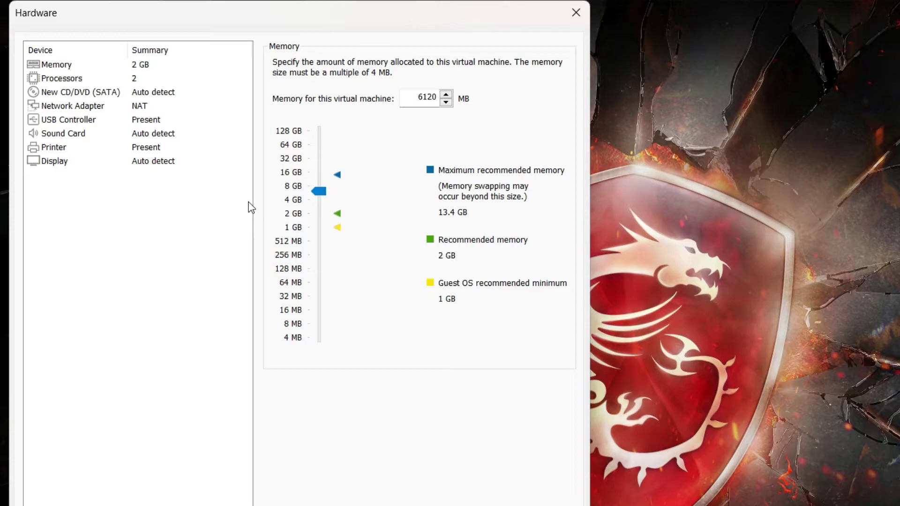
Give the processors 4 cores and select the New CD/DVD (SATA) drive.
{"action": "left_click", "coordinate": [156, 79]}
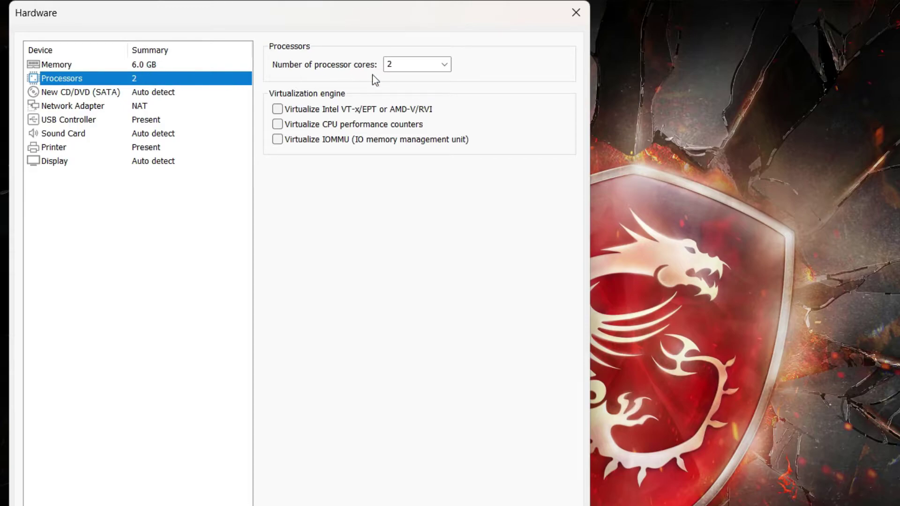
{"action": "left_click", "coordinate": [443, 65]}
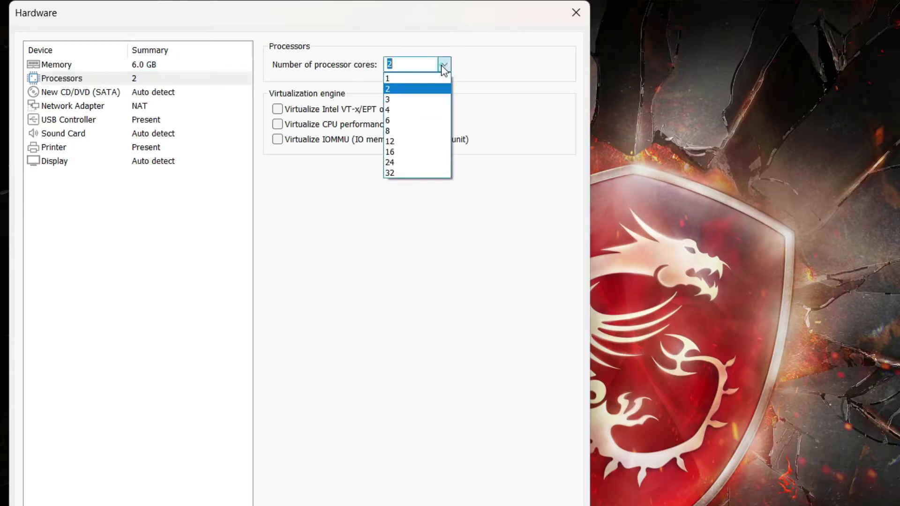
{"action": "left_click", "coordinate": [442, 64]}
{"action": "left_click", "coordinate": [431, 108]}
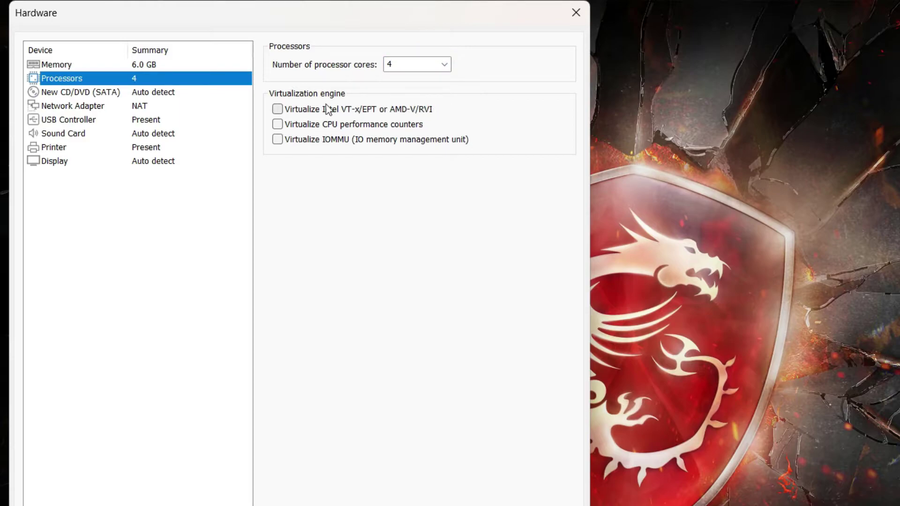
{"action": "left_click", "coordinate": [216, 96]}
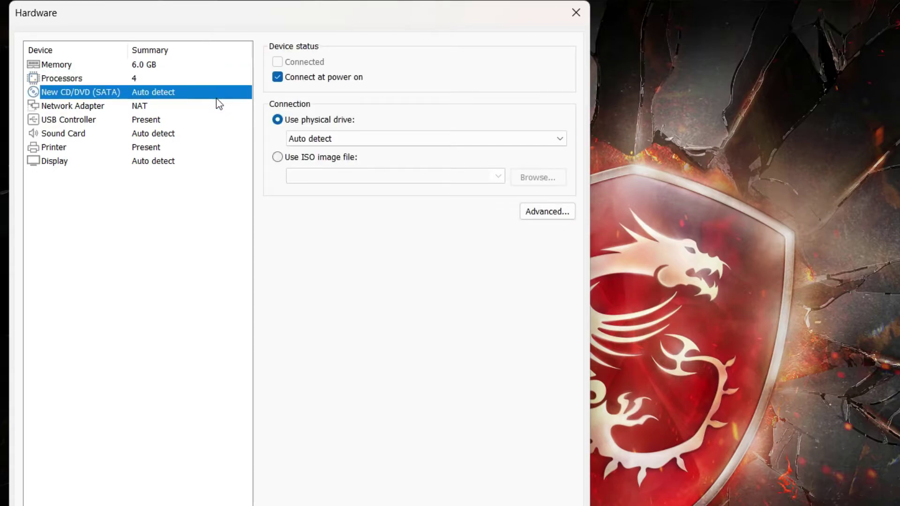
Load the Win11_22H2_English_x64v1 ISO into the CD/DVD drive and close the Hardware dialog.
{"action": "left_click", "coordinate": [317, 158]}
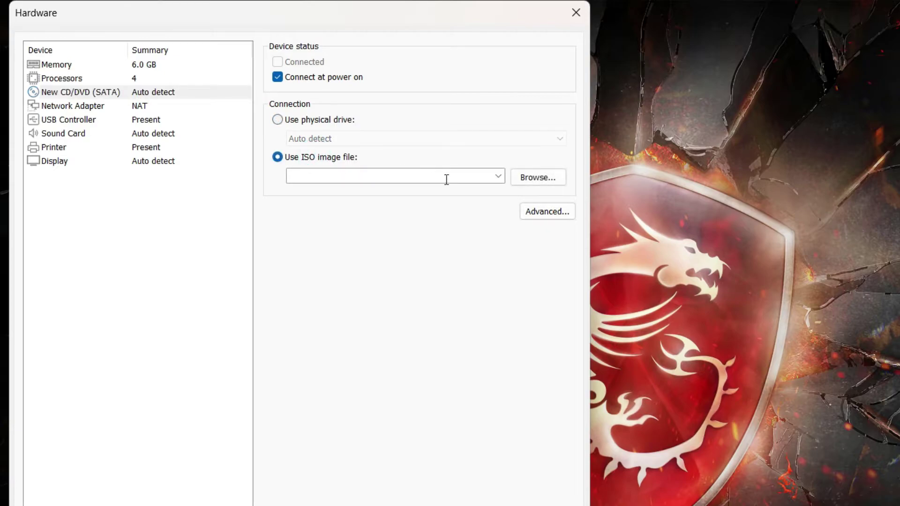
{"action": "left_click", "coordinate": [539, 187]}
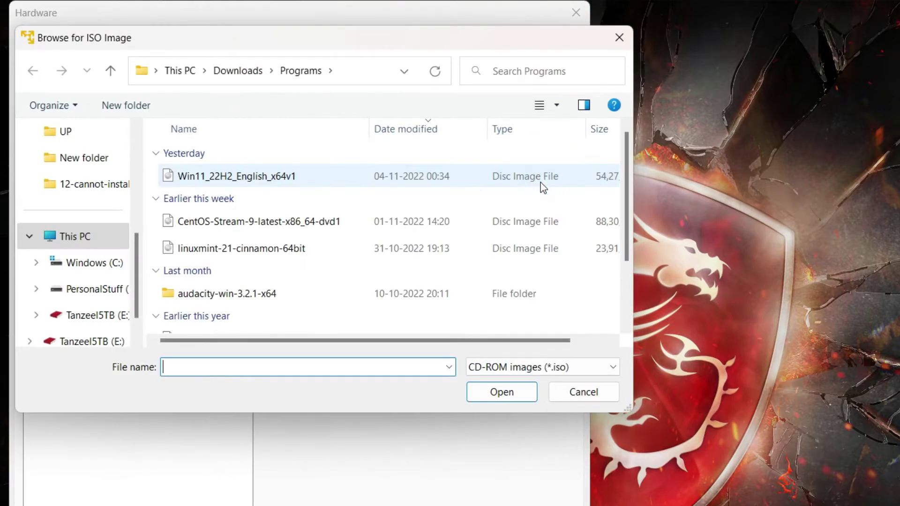
{"action": "left_click", "coordinate": [542, 183]}
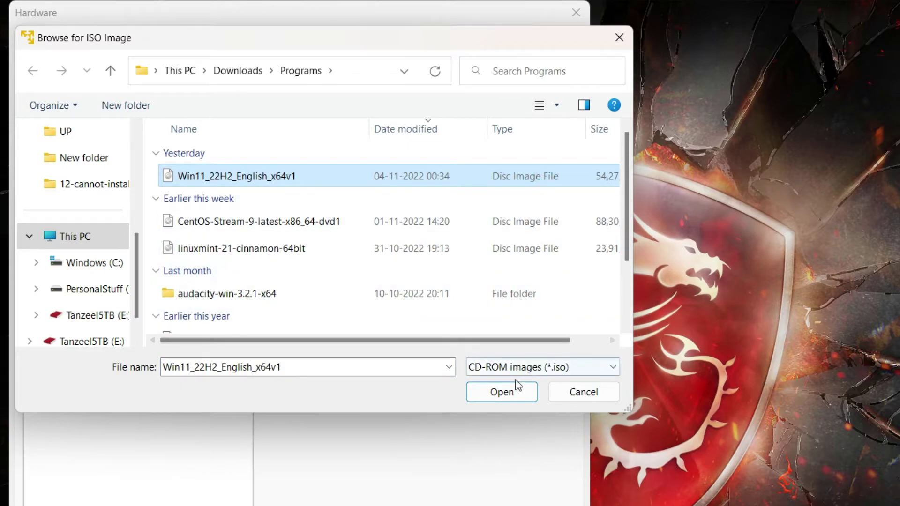
{"action": "left_click", "coordinate": [501, 392]}
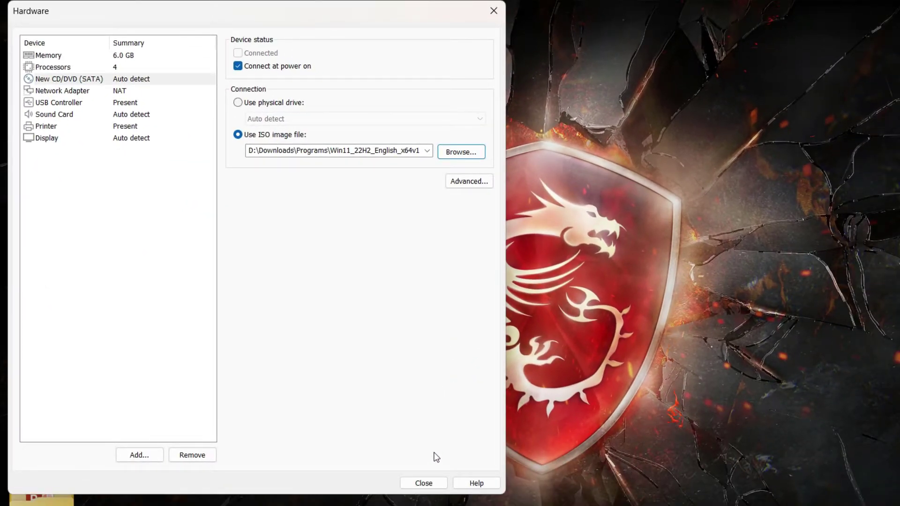
{"action": "left_click", "coordinate": [425, 482]}
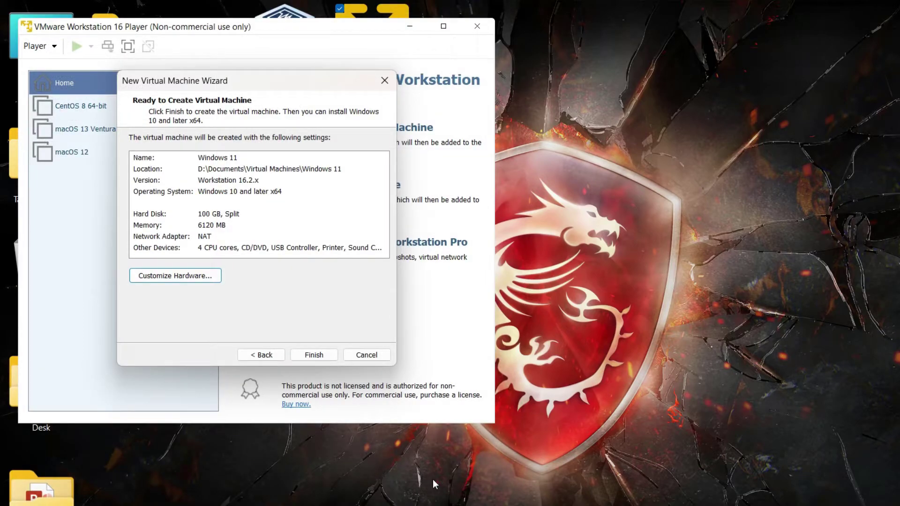
Finish the wizard to create the Windows 11 VM, then close VMware Player.
{"action": "left_click", "coordinate": [319, 358]}
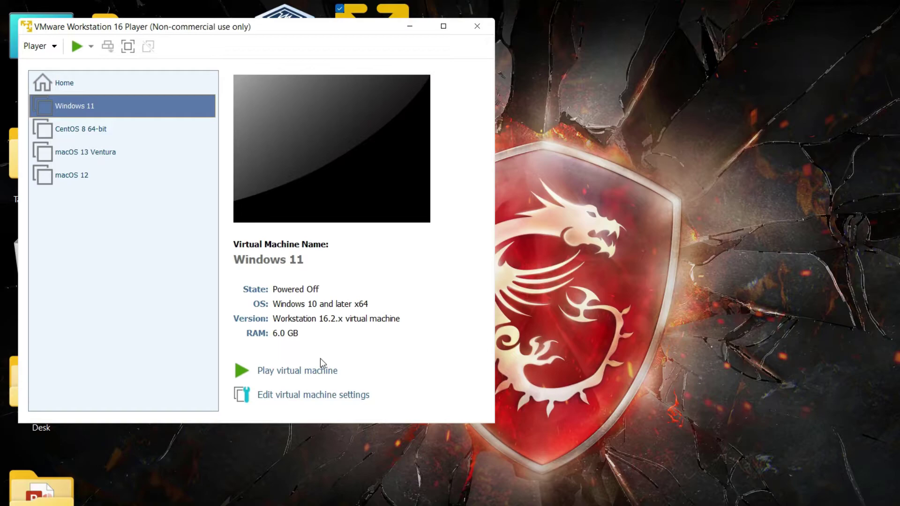
{"action": "left_click", "coordinate": [478, 31]}
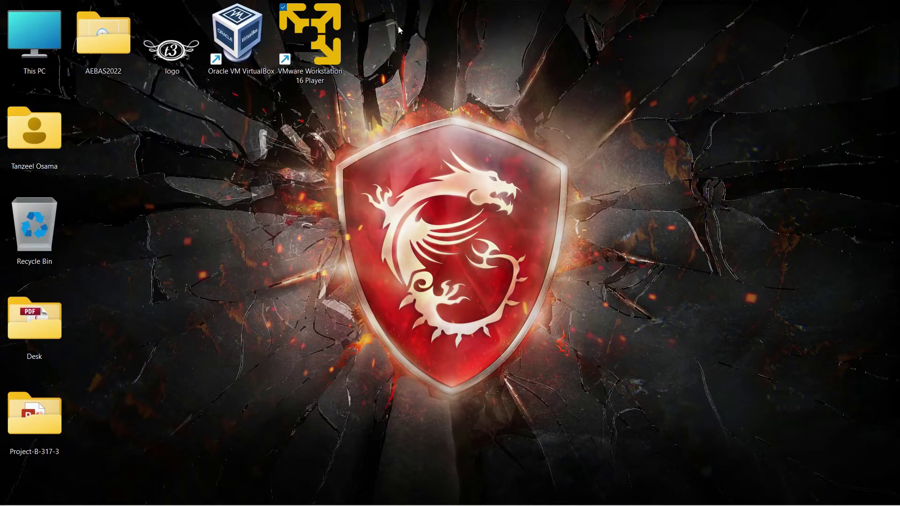
Navigate to the Documents\Virtual Machines\Windows 11 folder.
{"action": "double_click", "coordinate": [50, 131]}
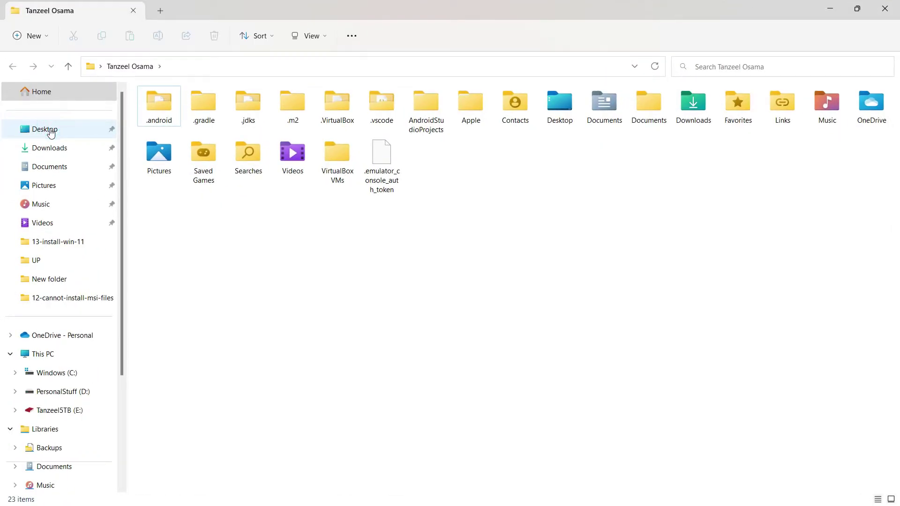
{"action": "left_click", "coordinate": [55, 168]}
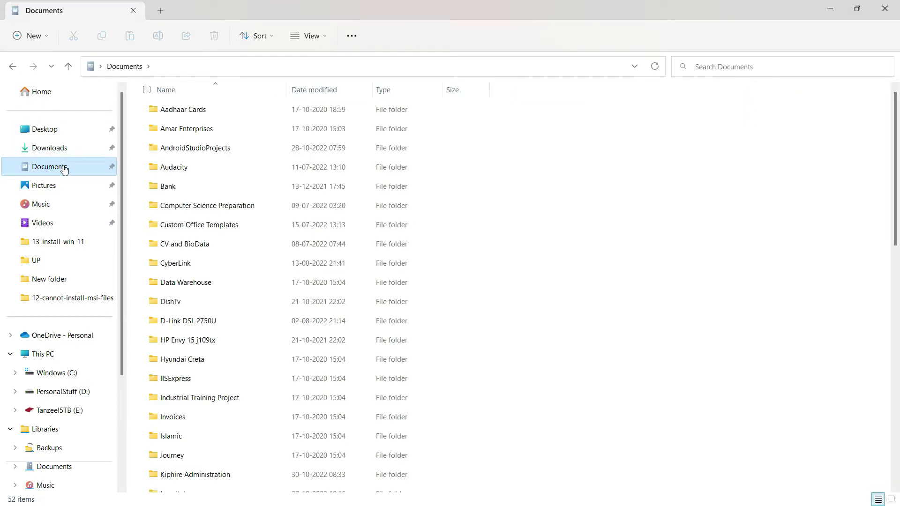
{"action": "scroll", "coordinate": [207, 285], "scroll_direction": "down", "scroll_amount": 8}
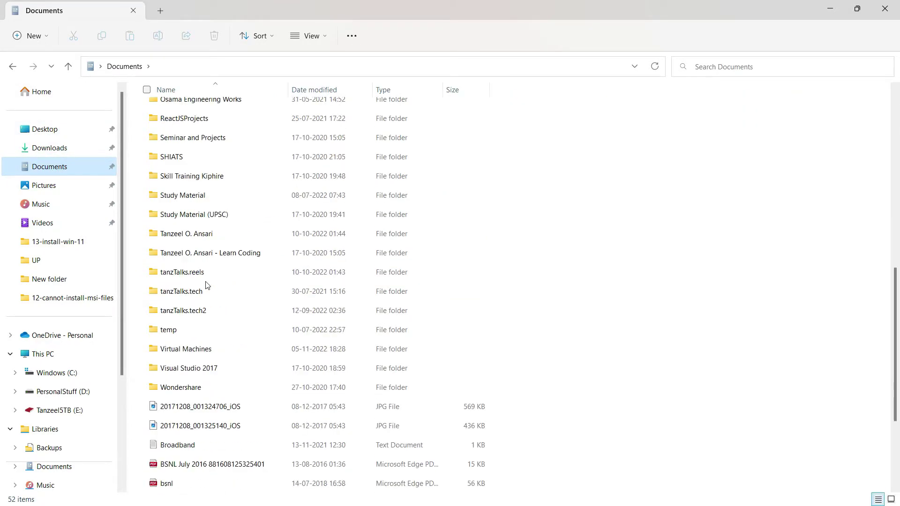
{"action": "left_click", "coordinate": [195, 351]}
{"action": "double_click", "coordinate": [194, 352]}
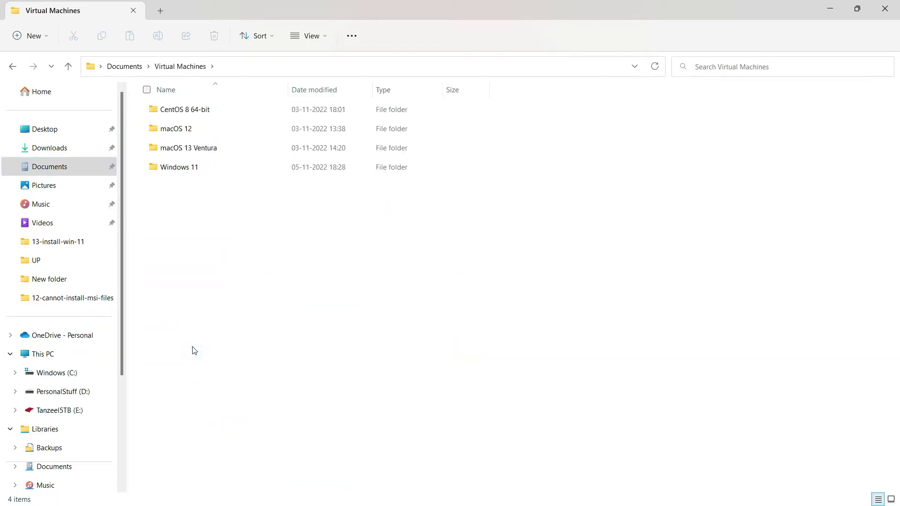
{"action": "double_click", "coordinate": [177, 174]}
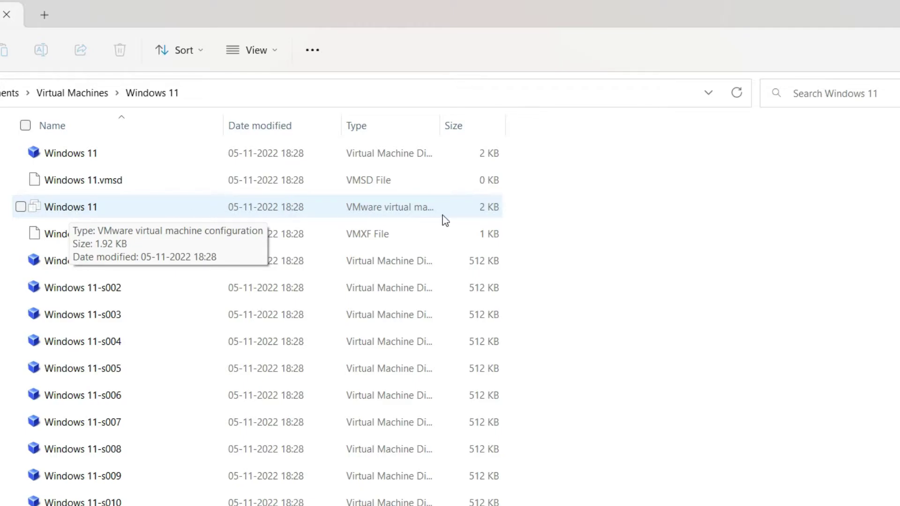
Widen the Type column and check the configuration file's .vmx type in its Properties.
{"action": "left_click_drag", "start_coordinate": [440, 126], "coordinate": [528, 126]}
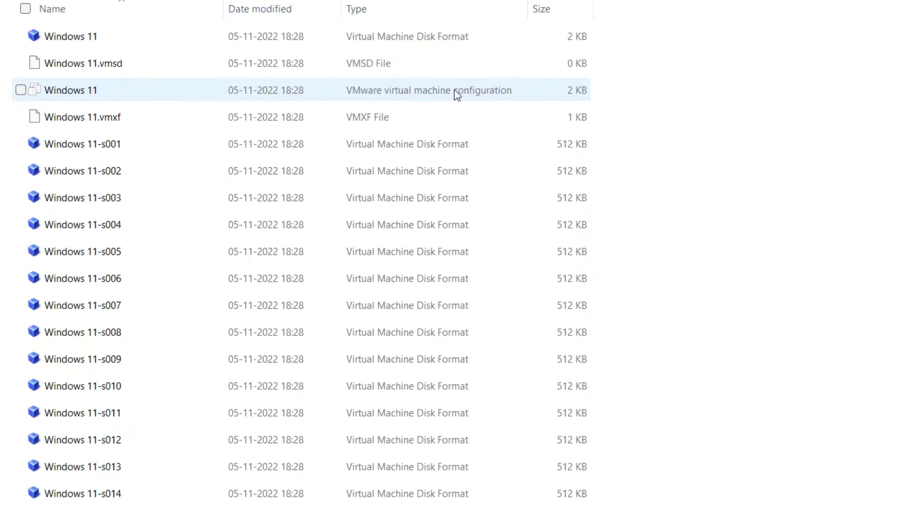
{"action": "right_click", "coordinate": [74, 96]}
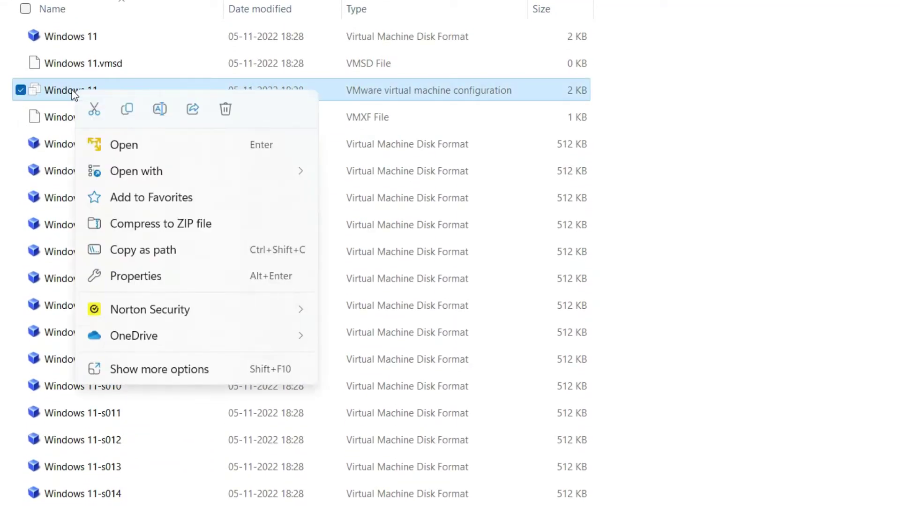
{"action": "left_click", "coordinate": [138, 274]}
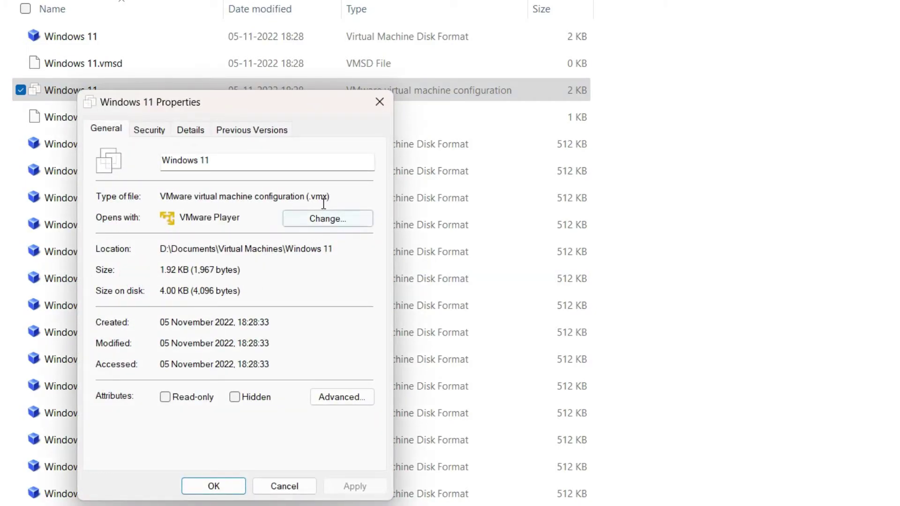
{"action": "left_click_drag", "start_coordinate": [309, 197], "coordinate": [335, 195]}
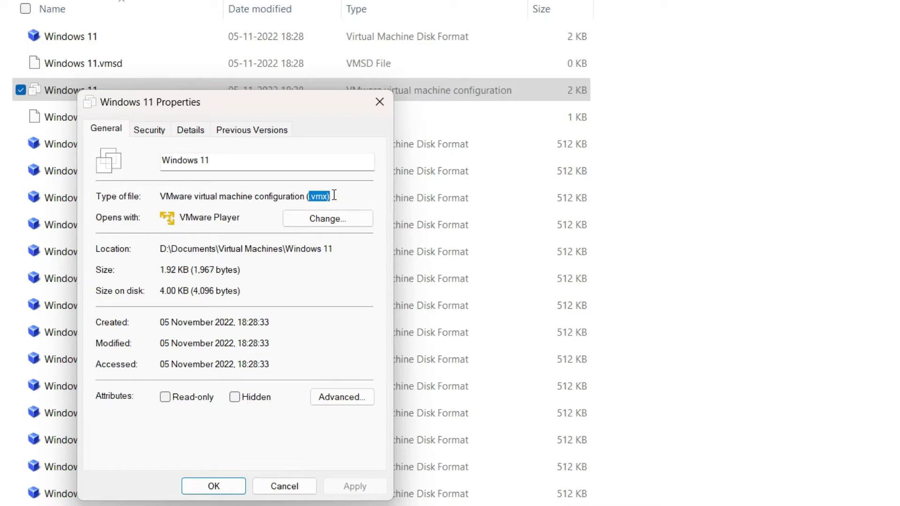
{"action": "left_click", "coordinate": [209, 484]}
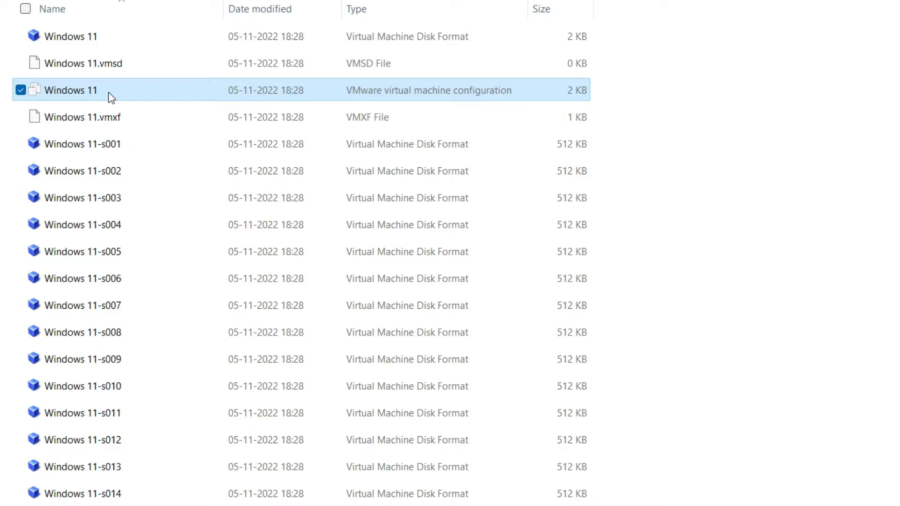
Open the Windows 11 .vmx configuration file with Notepad.
{"action": "right_click", "coordinate": [76, 92]}
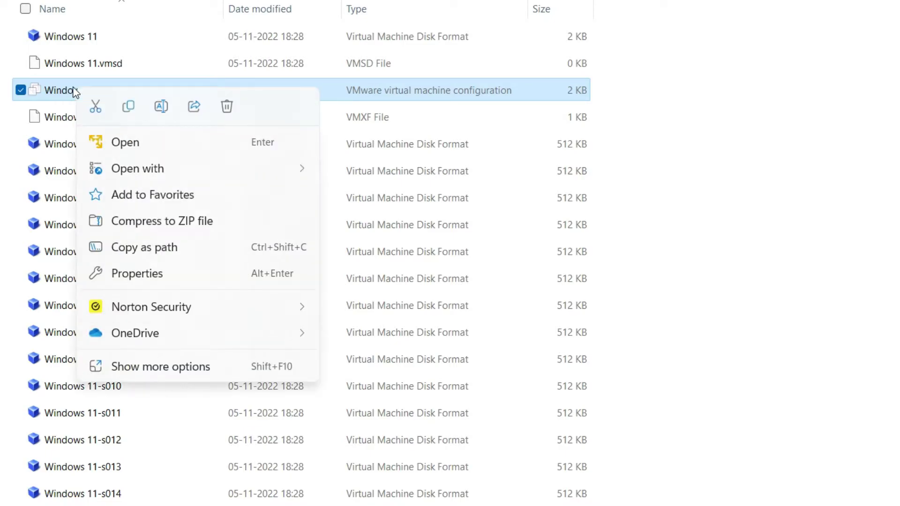
{"action": "mouse_move", "coordinate": [149, 169]}
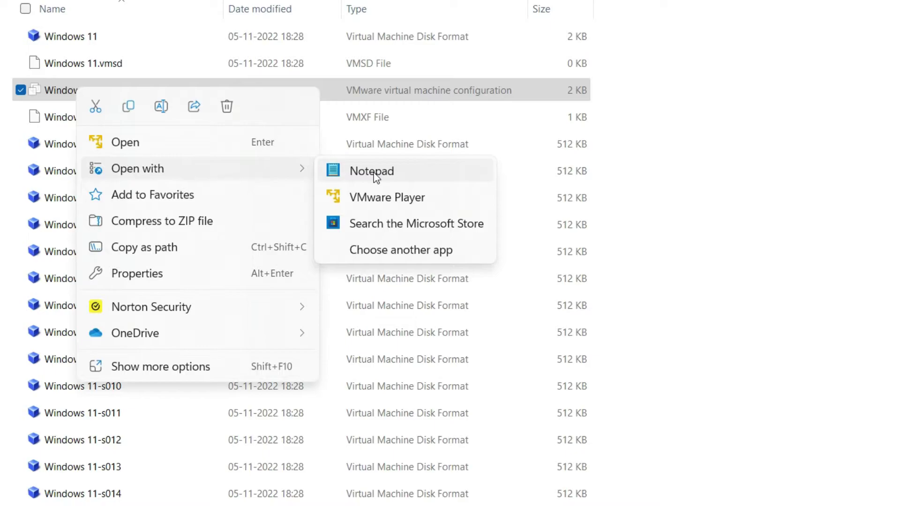
{"action": "left_click", "coordinate": [373, 172]}
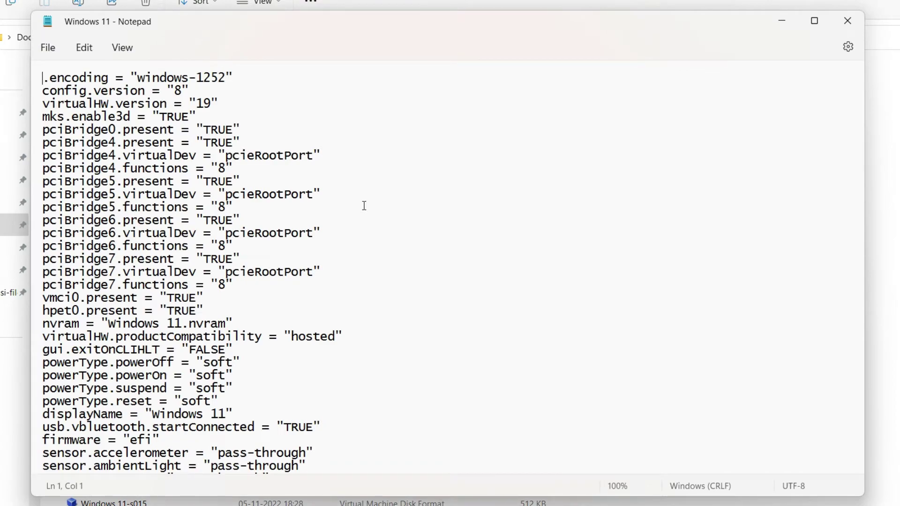
Add the line managedVM.autoADDVTPM = "software" at the end of the .vmx file.
{"action": "scroll", "coordinate": [364, 206], "scroll_direction": "down", "scroll_amount": 11}
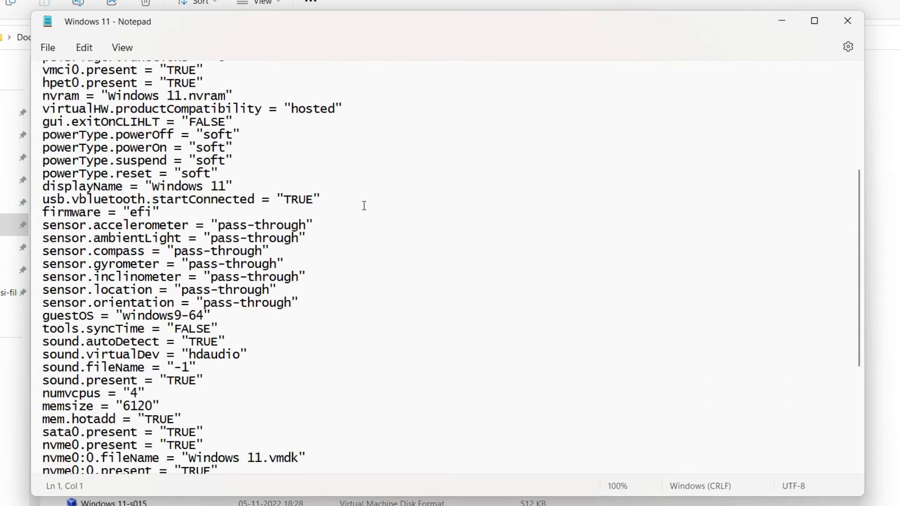
{"action": "left_click", "coordinate": [362, 455]}
{"action": "key", "text": "Return"}
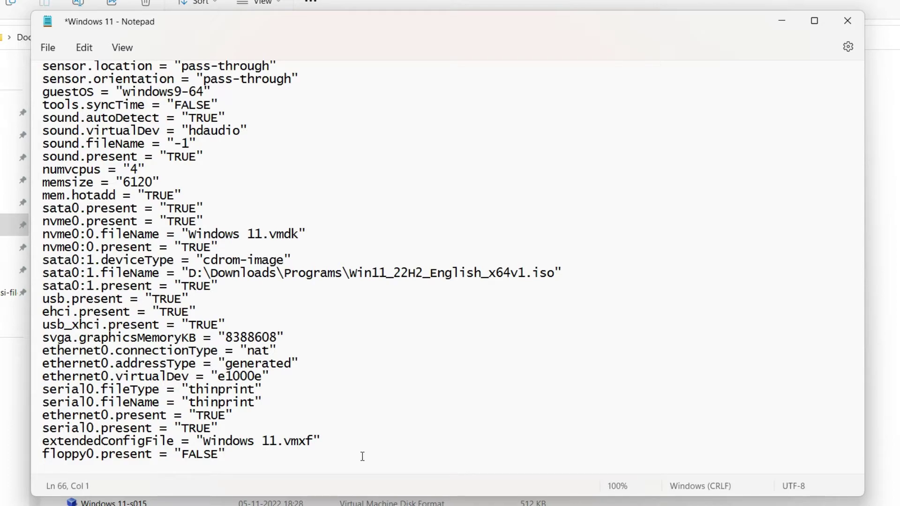
{"action": "type", "text": "utoAddVTPM = \"softw"}
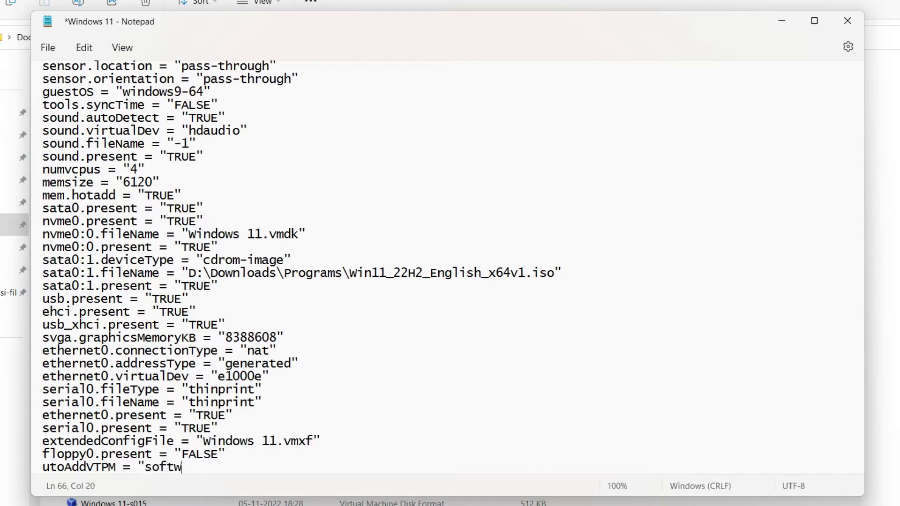
{"action": "type", "text": "are\""}
{"action": "key", "text": "Return"}
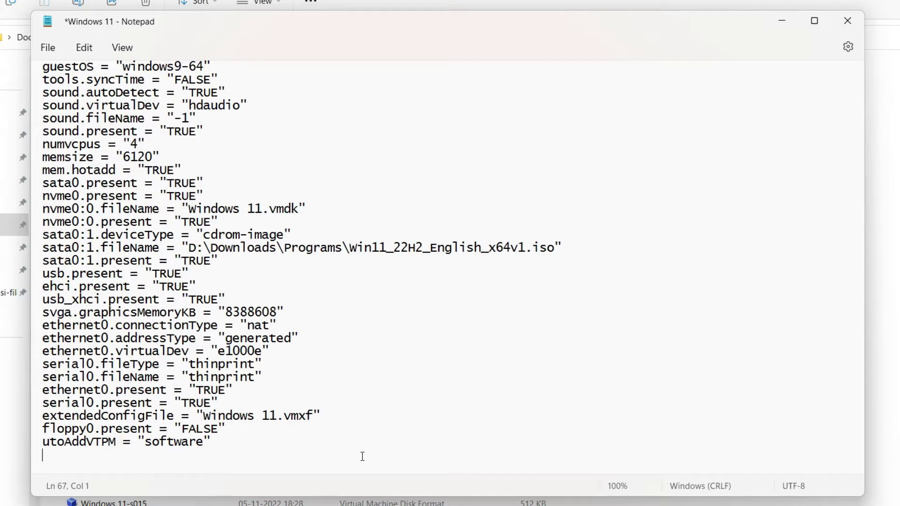
{"action": "type", "text": "managedVM.auto"}
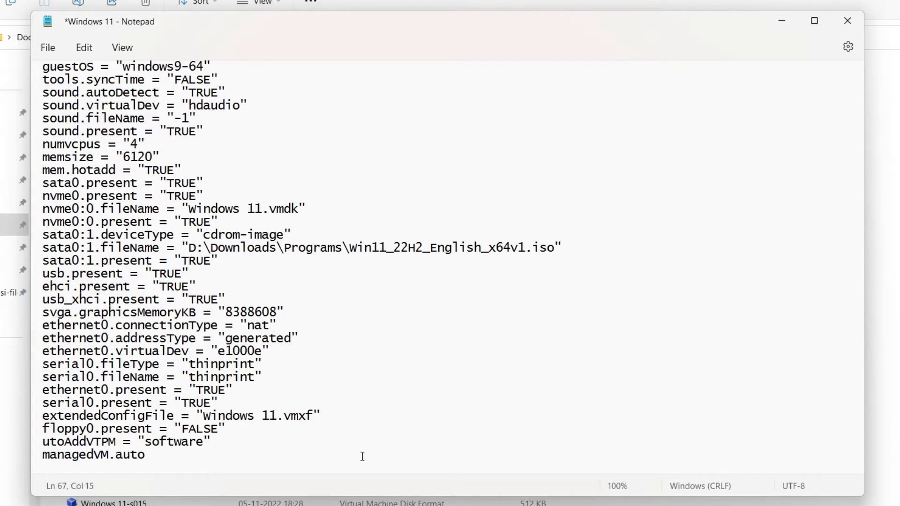
{"action": "type", "text": "ADDVTPM = "}
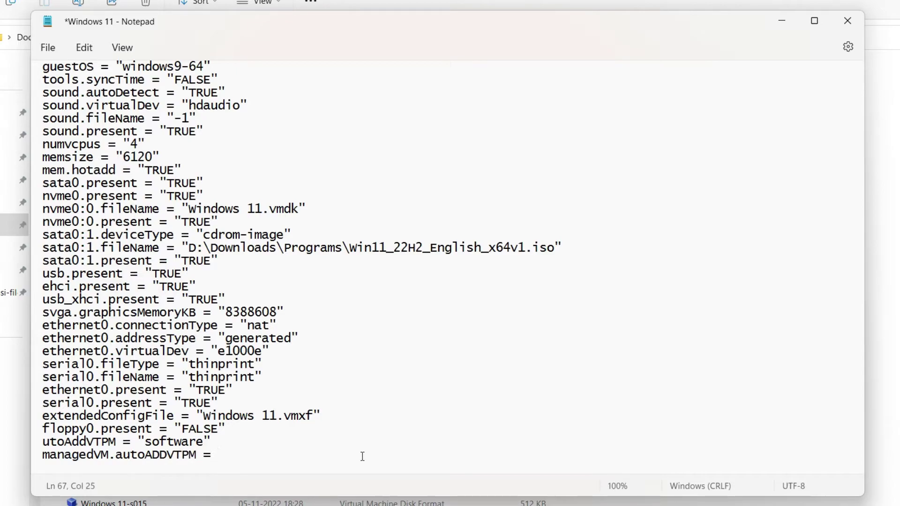
{"action": "type", "text": "\"software\""}
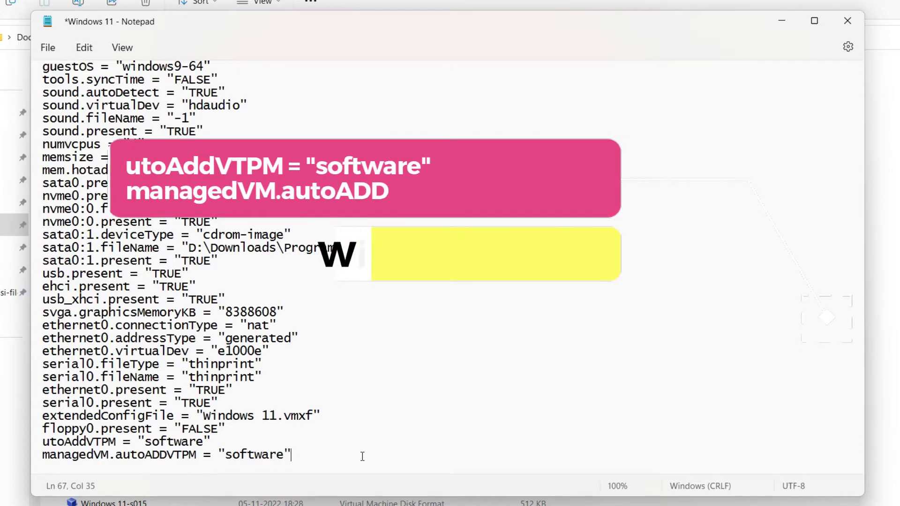
Save the edited .vmx file and close Notepad.
{"action": "key", "text": "ctrl+s"}
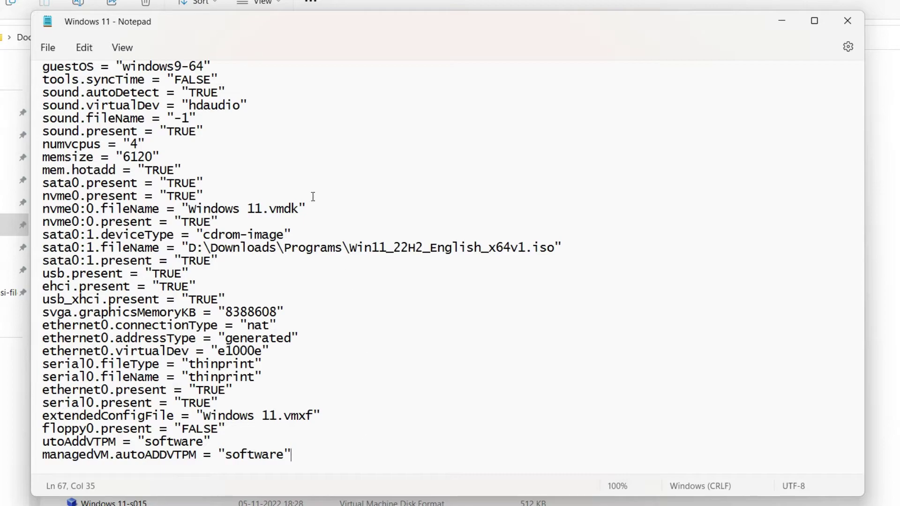
{"action": "left_click", "coordinate": [59, 49]}
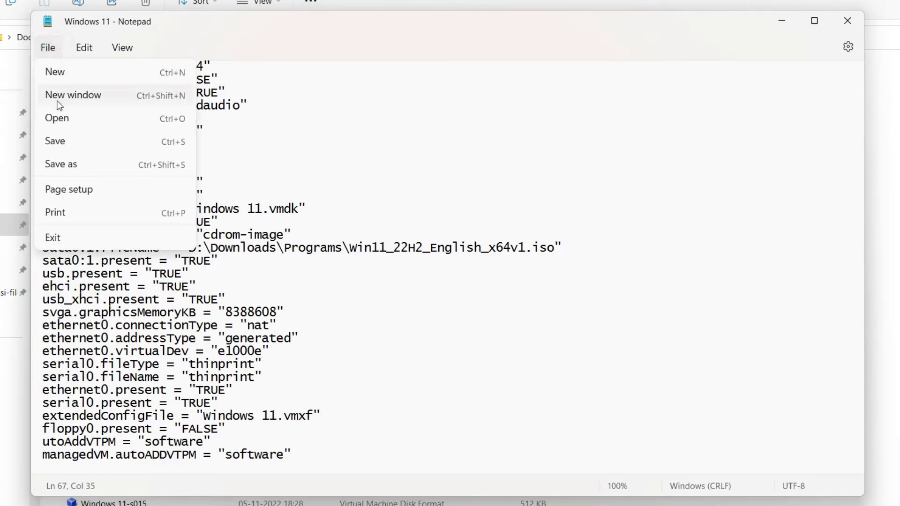
{"action": "left_click", "coordinate": [78, 146]}
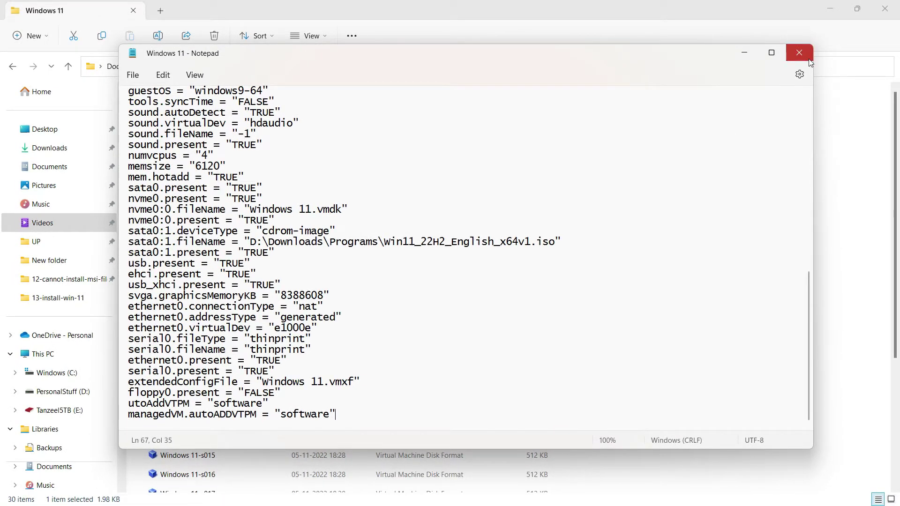
{"action": "left_click", "coordinate": [847, 21]}
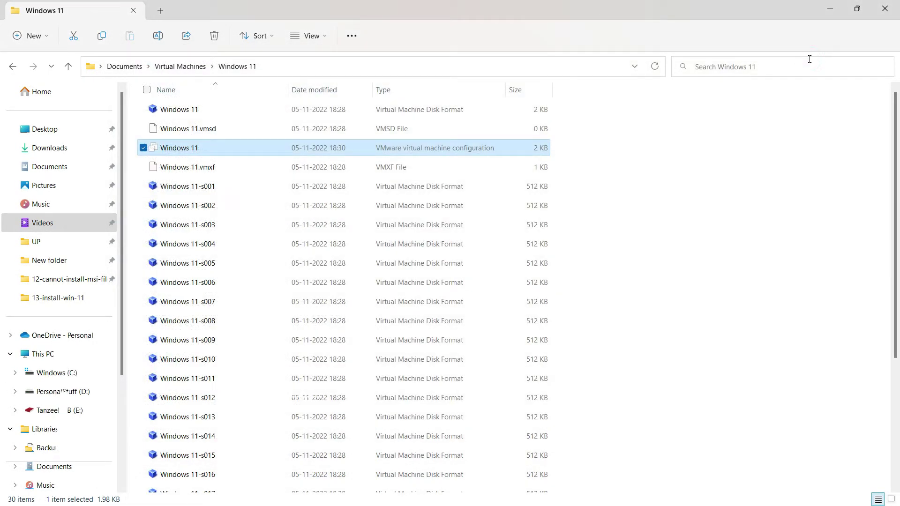
Relaunch VMware Player and power on the Windows 11 VM in a maximized window.
{"action": "left_click", "coordinate": [897, 4]}
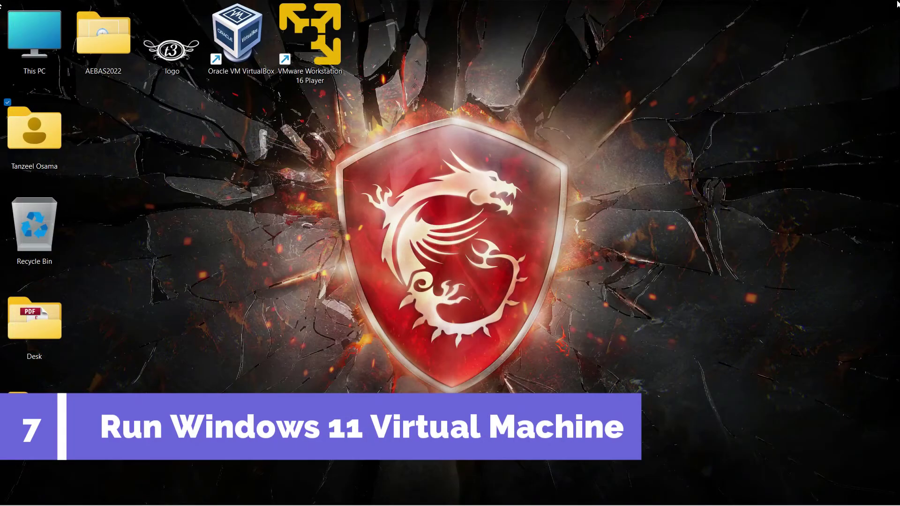
{"action": "double_click", "coordinate": [330, 64]}
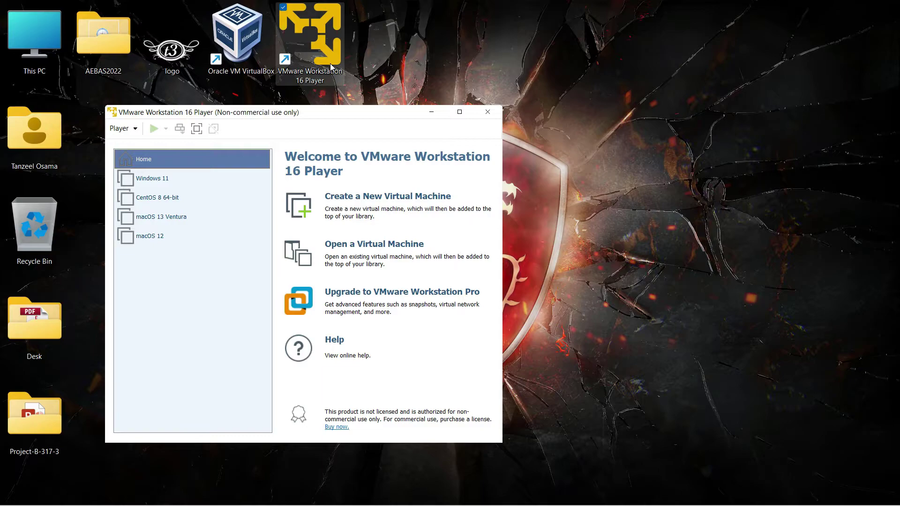
{"action": "left_click", "coordinate": [190, 176]}
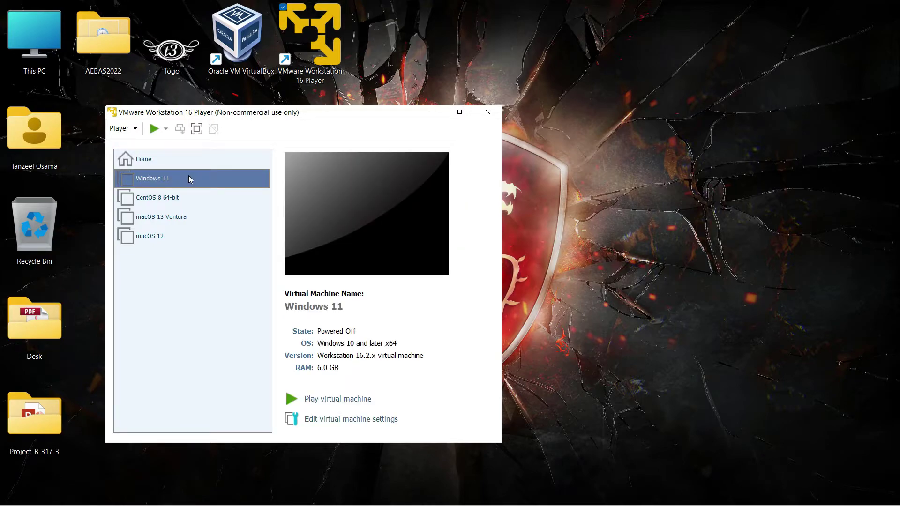
{"action": "left_click", "coordinate": [309, 400]}
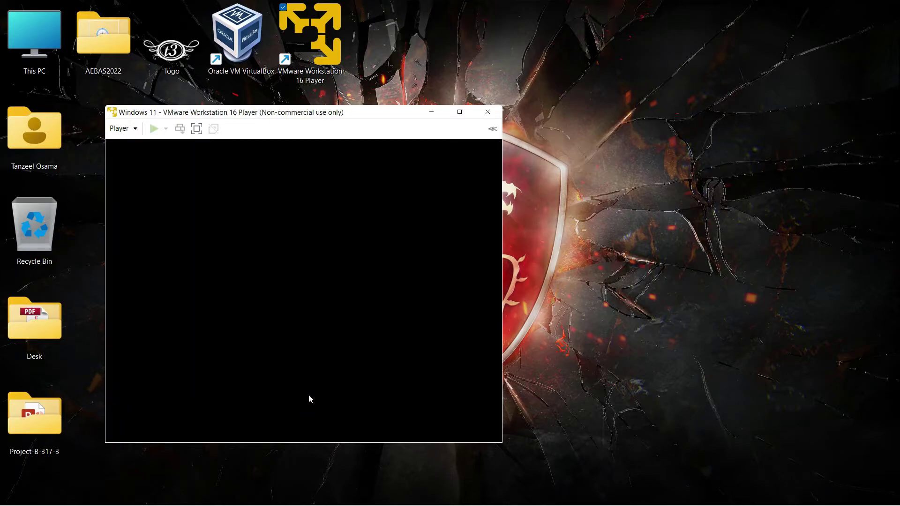
{"action": "left_click", "coordinate": [469, 113]}
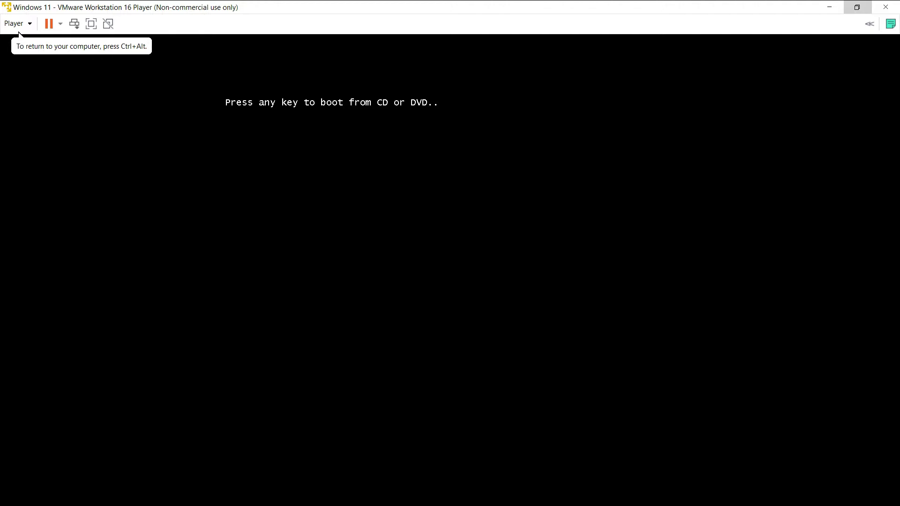
Boot from the DVD and set Setup's time and currency format to English (India).
{"action": "key", "text": "Return"}
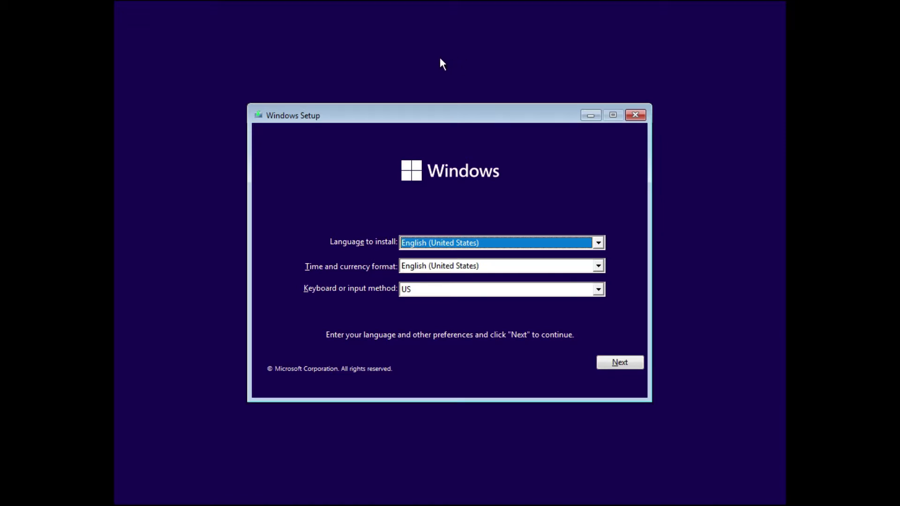
{"action": "left_click", "coordinate": [487, 267]}
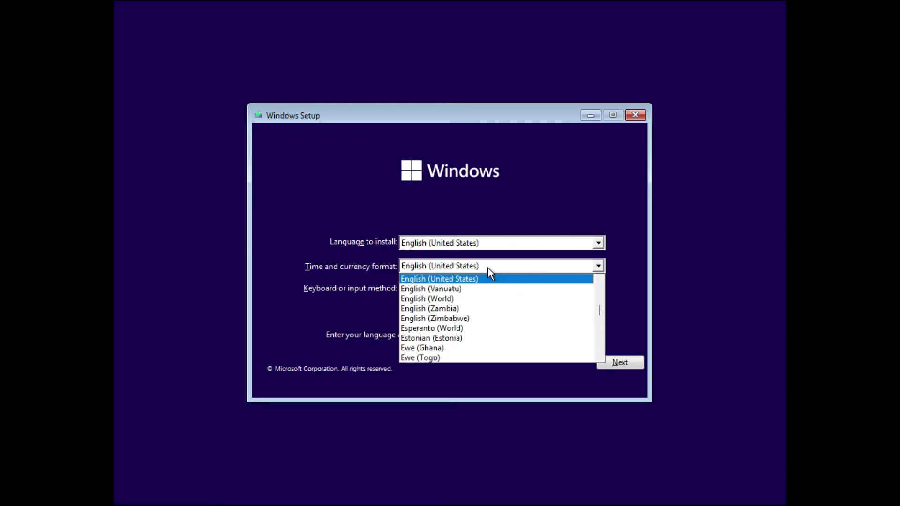
{"action": "scroll", "coordinate": [488, 300], "scroll_direction": "up", "scroll_amount": 5}
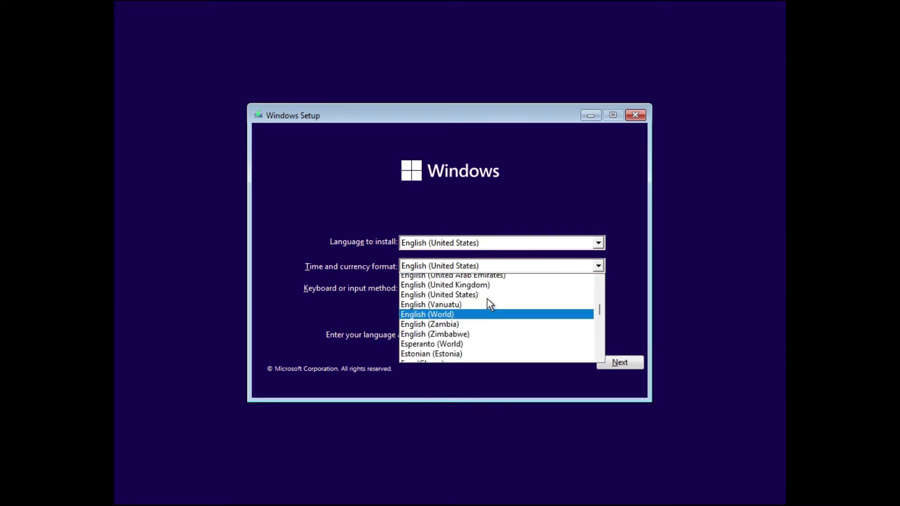
{"action": "scroll", "coordinate": [488, 300], "scroll_direction": "up", "scroll_amount": 8}
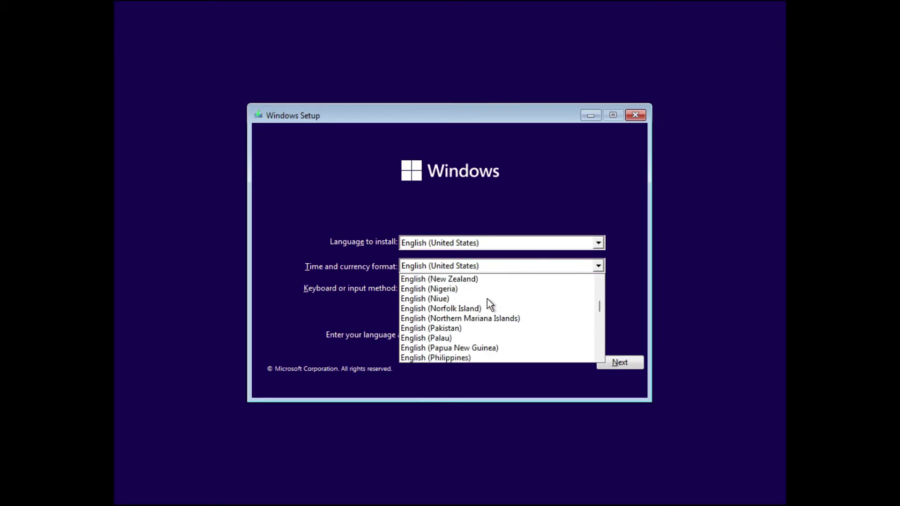
{"action": "scroll", "coordinate": [488, 300], "scroll_direction": "up", "scroll_amount": 8}
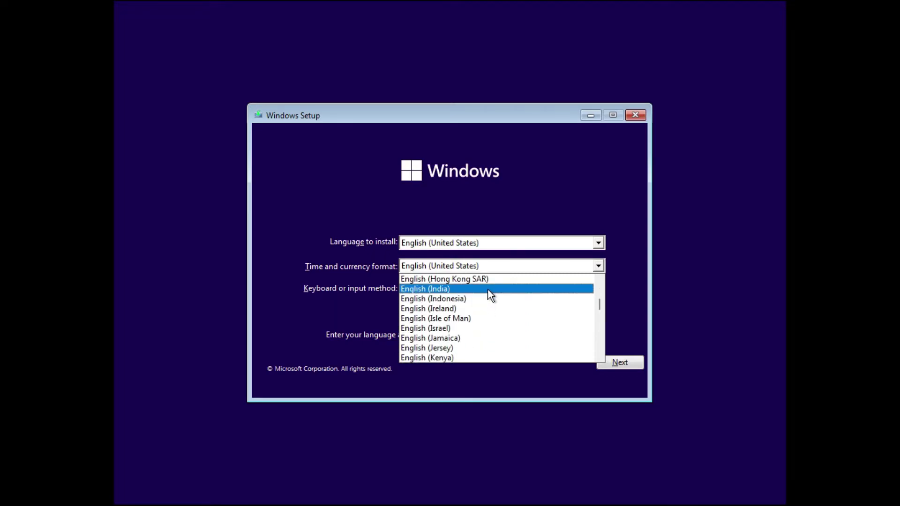
{"action": "left_click", "coordinate": [488, 289]}
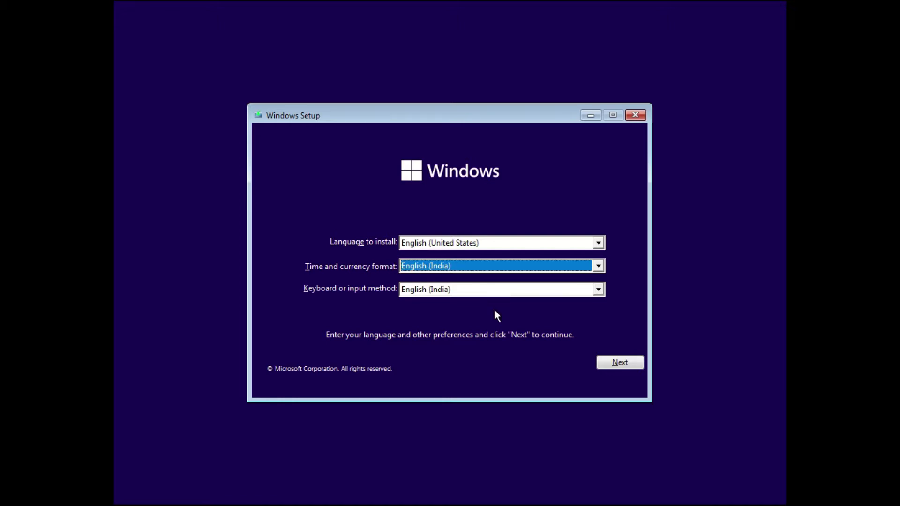
{"action": "left_click", "coordinate": [602, 363]}
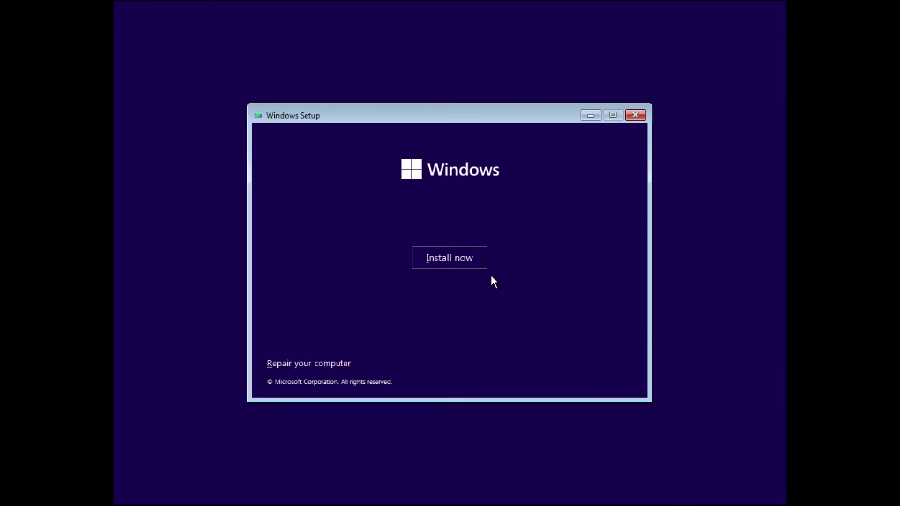
Install Windows 11 Pro without a product key, accept the license, and choose Custom.
{"action": "left_click", "coordinate": [459, 261]}
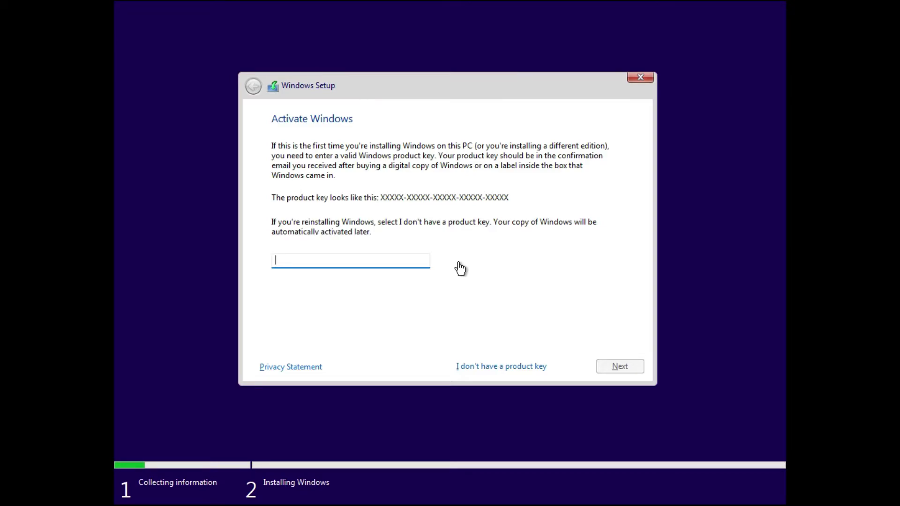
{"action": "left_click", "coordinate": [495, 362]}
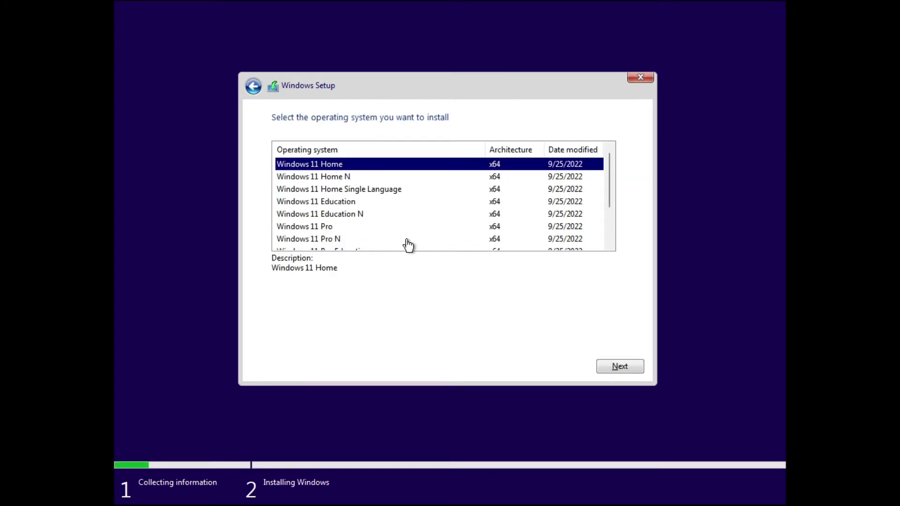
{"action": "left_click", "coordinate": [370, 229]}
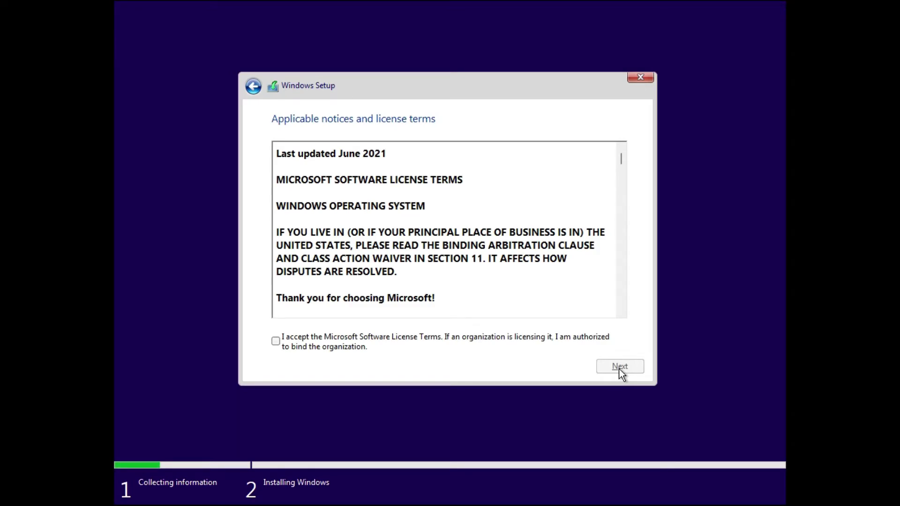
{"action": "left_click", "coordinate": [446, 338]}
{"action": "left_click", "coordinate": [603, 367]}
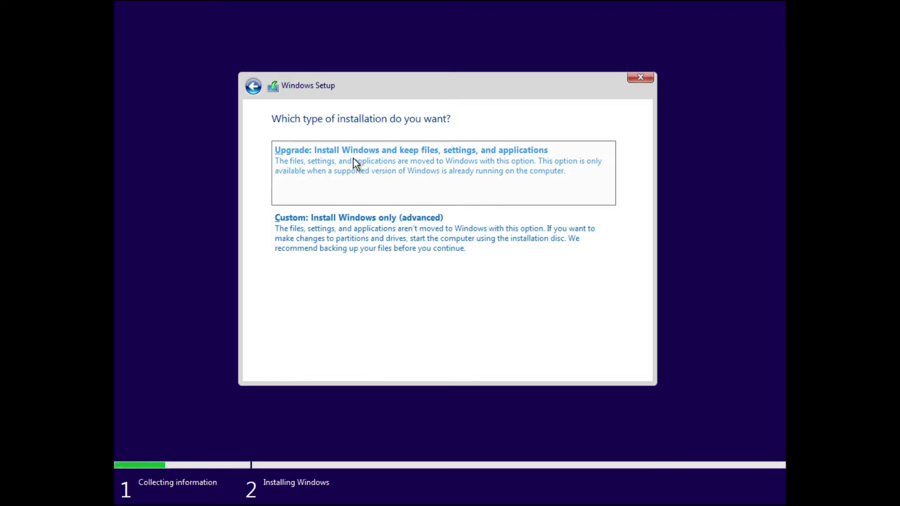
{"action": "left_click", "coordinate": [380, 243]}
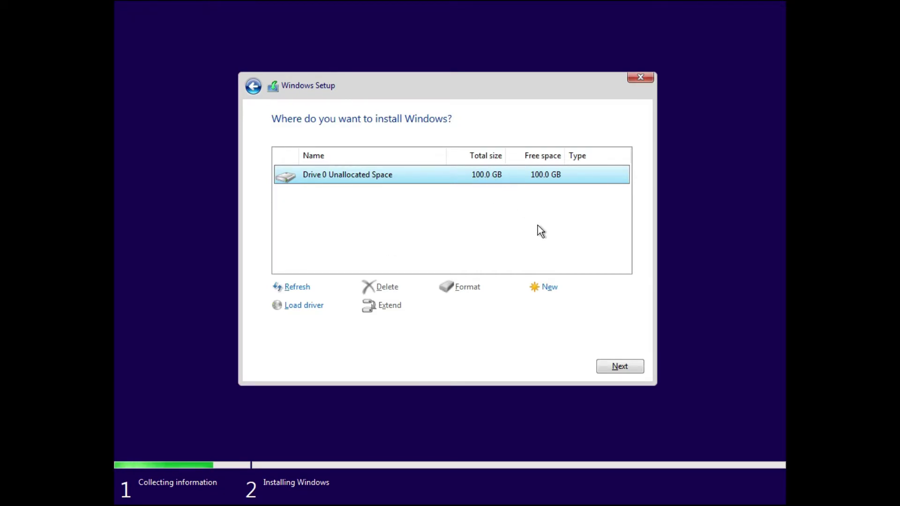
Create a 102400 MB partition, allow system partitions, and install Windows on Partition 3.
{"action": "left_click", "coordinate": [551, 289]}
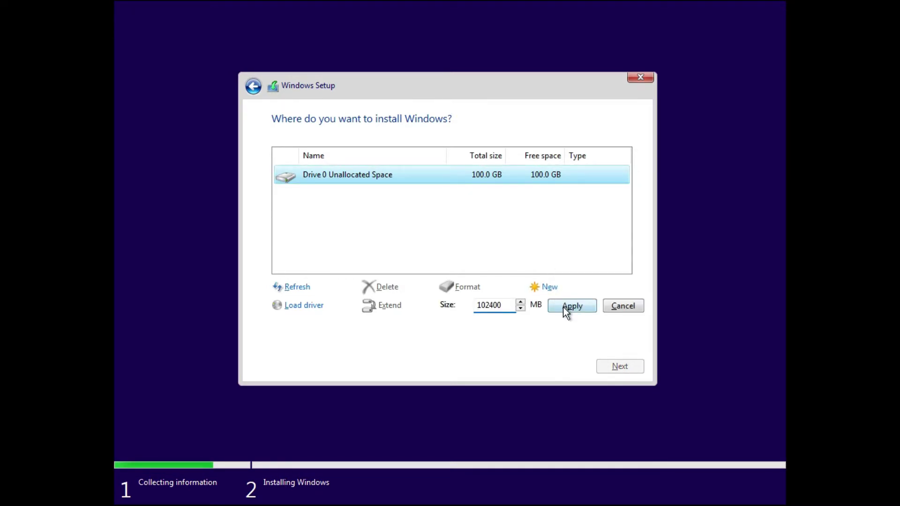
{"action": "left_click", "coordinate": [564, 307]}
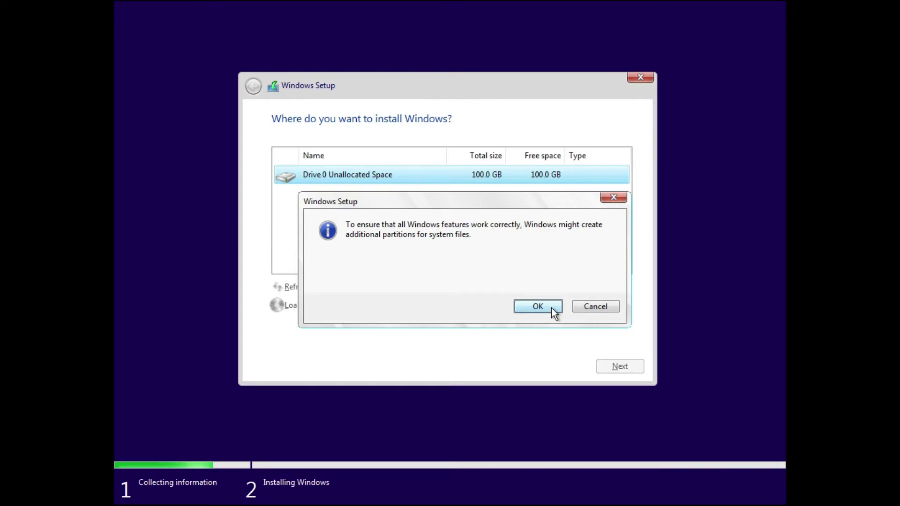
{"action": "left_click", "coordinate": [551, 310]}
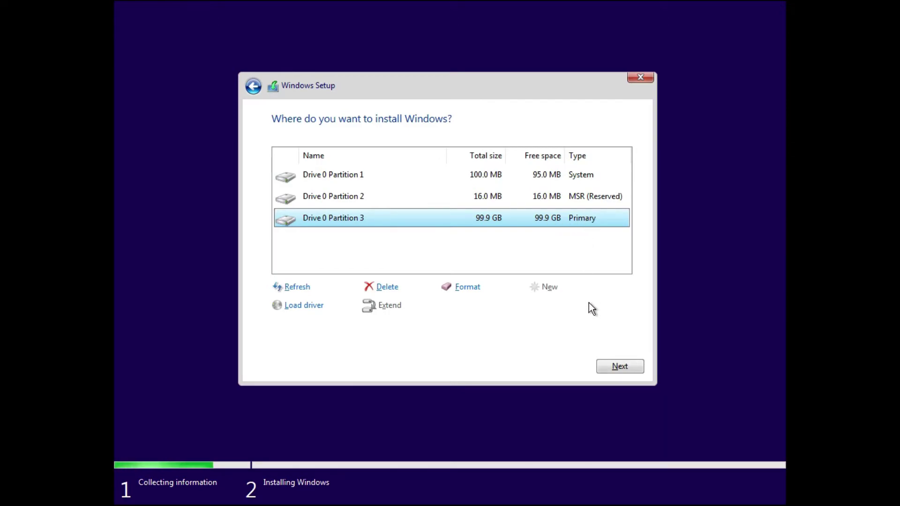
{"action": "left_click", "coordinate": [620, 369]}
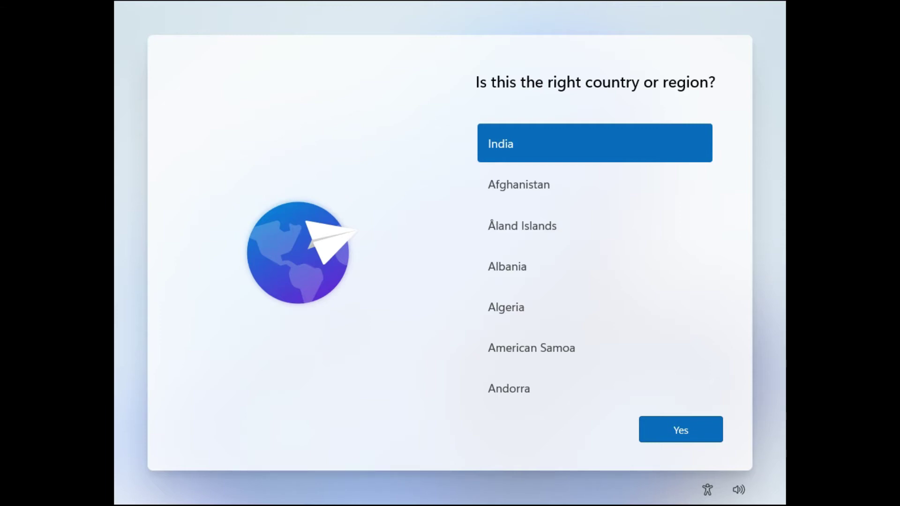
Confirm India as region, choose the English (India) keyboard, and skip a second layout.
{"action": "left_click", "coordinate": [670, 429]}
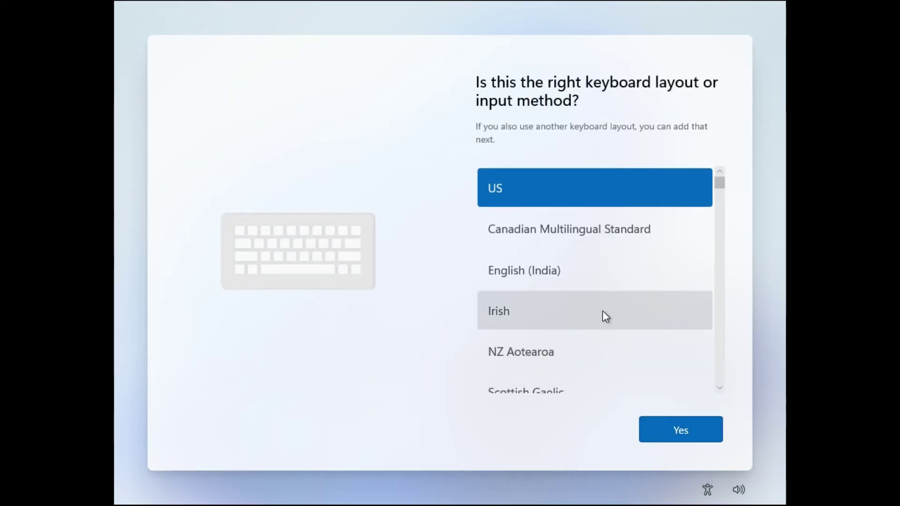
{"action": "left_click", "coordinate": [556, 281]}
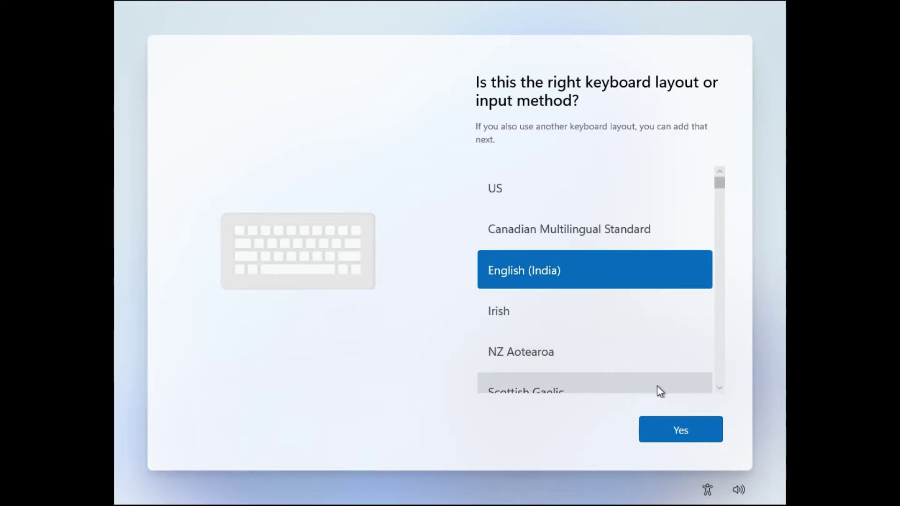
{"action": "left_click", "coordinate": [668, 432]}
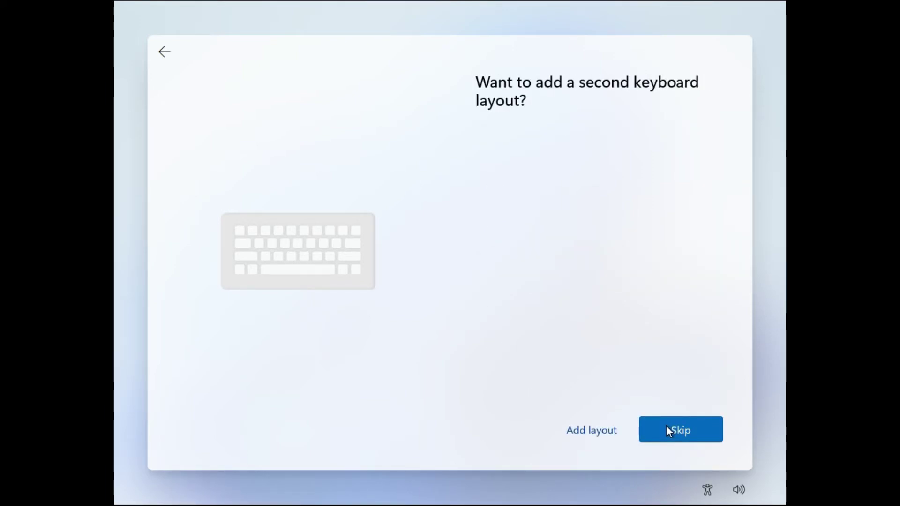
{"action": "left_click", "coordinate": [669, 431]}
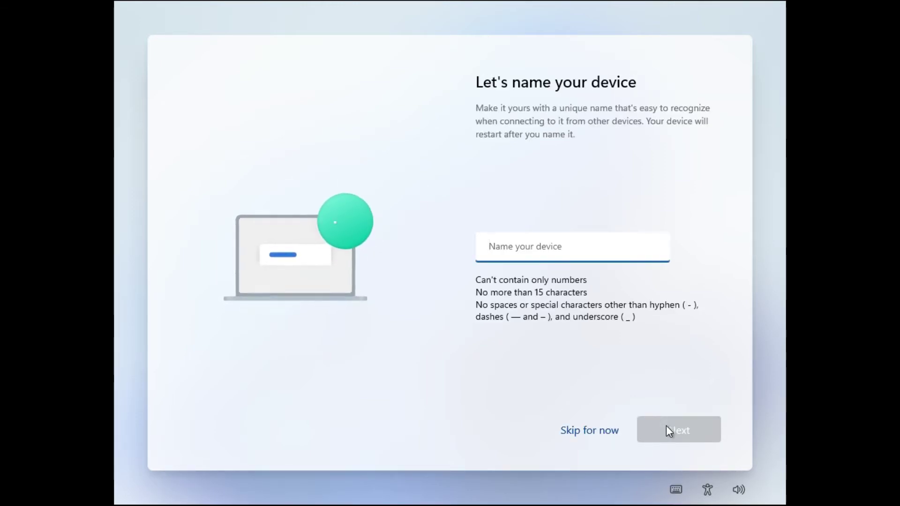
Enter a custom name for the virtual device and confirm it.
{"action": "type", "text": "Ta"}
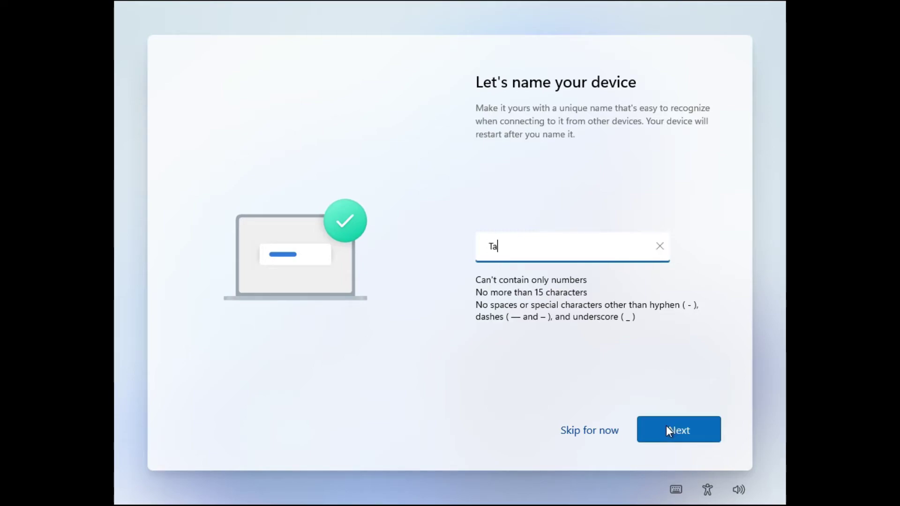
{"action": "type", "text": "nzeelOsamaVM"}
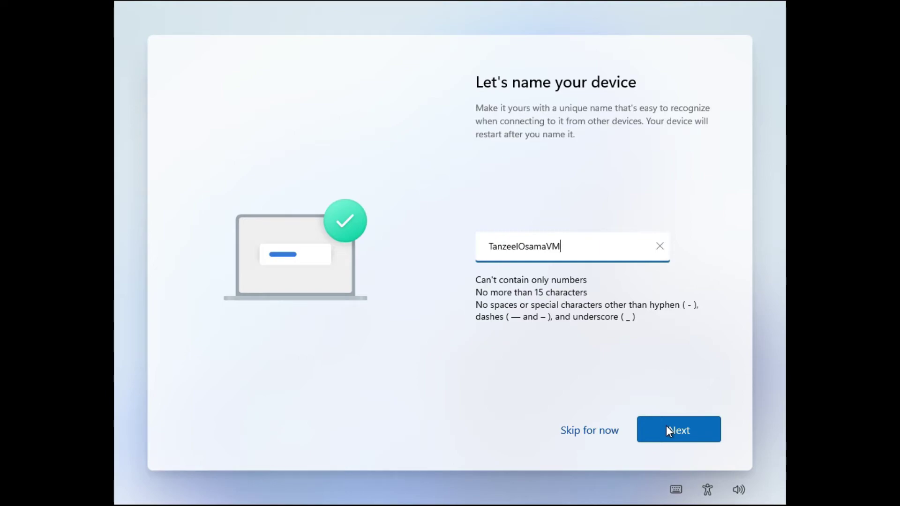
{"action": "left_click", "coordinate": [669, 431]}
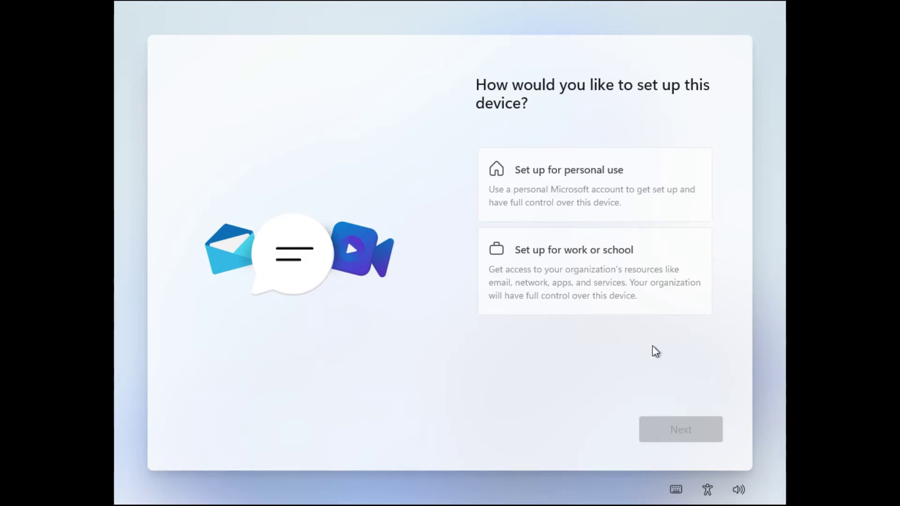
Choose 'Set up for personal use' and continue to the Microsoft account sign-in page.
{"action": "left_click", "coordinate": [600, 189]}
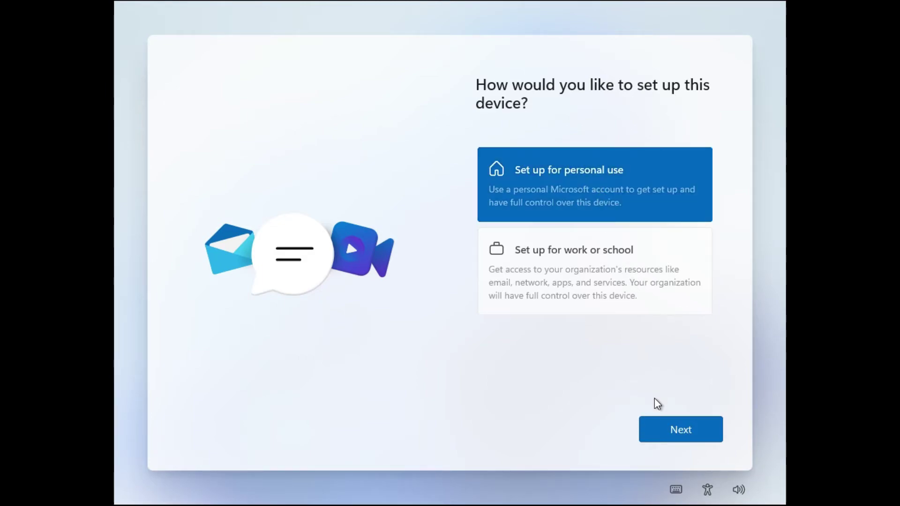
{"action": "left_click", "coordinate": [658, 425]}
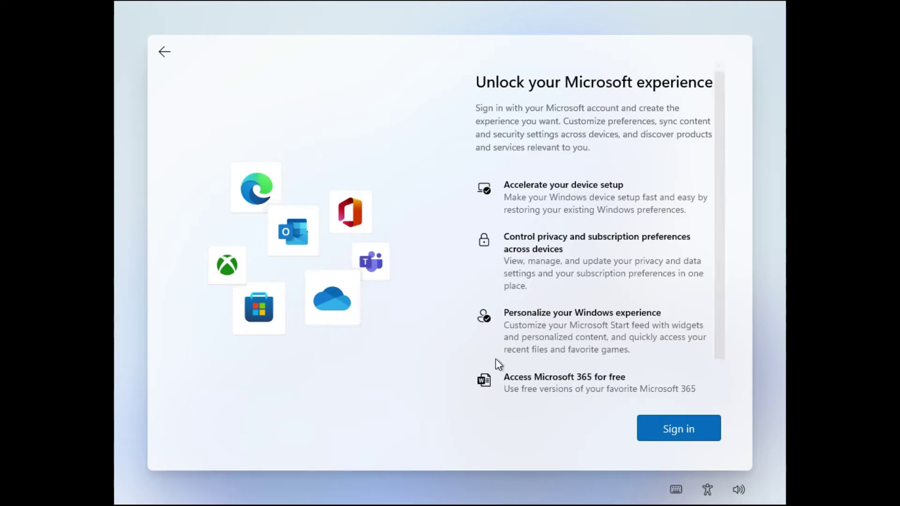
Sign in by entering the Microsoft account's e-mail address, then its password.
{"action": "left_click", "coordinate": [673, 429]}
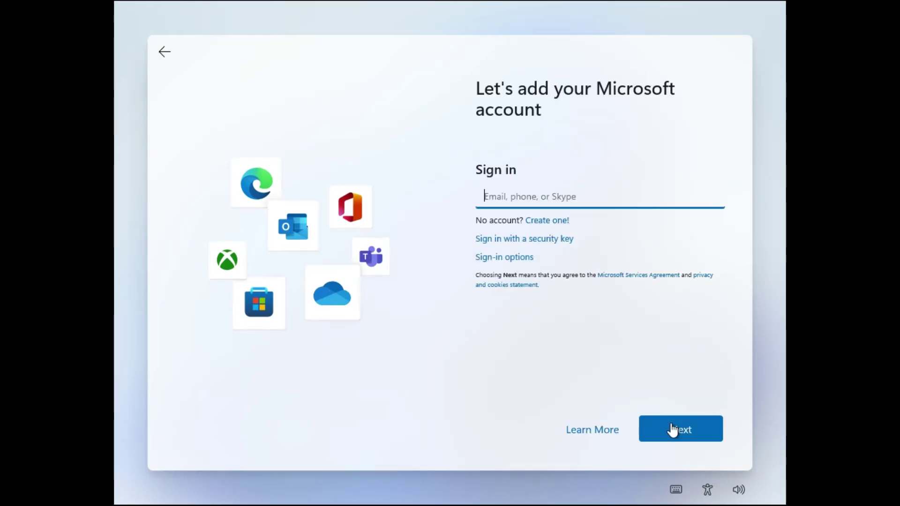
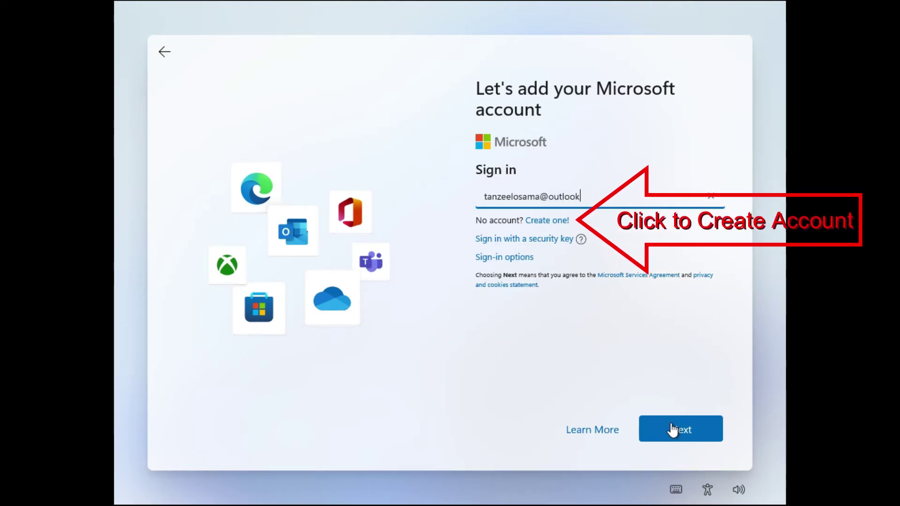
{"action": "left_click", "coordinate": [673, 429]}
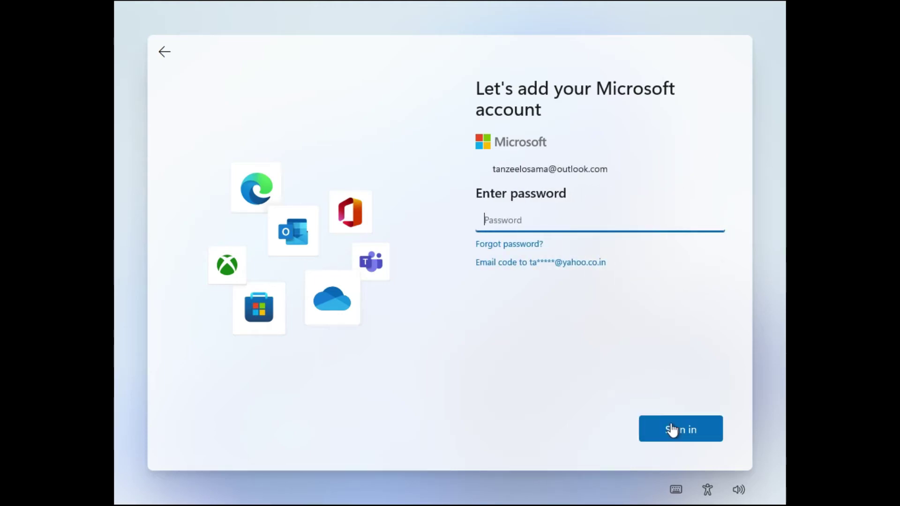
{"action": "type", "text": "•••••••••••"}
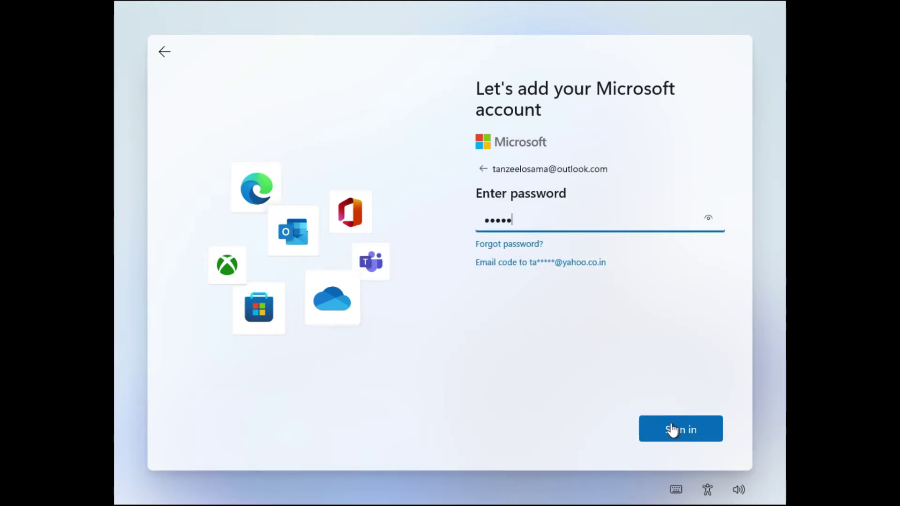
{"action": "left_click", "coordinate": [671, 429]}
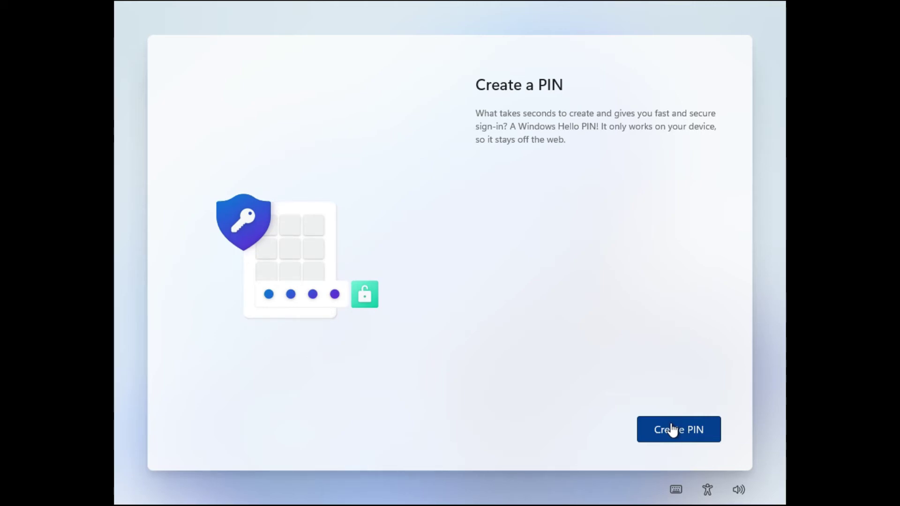
Create a four-digit Windows Hello PIN, entering it in New PIN and Confirm PIN.
{"action": "left_click", "coordinate": [672, 429]}
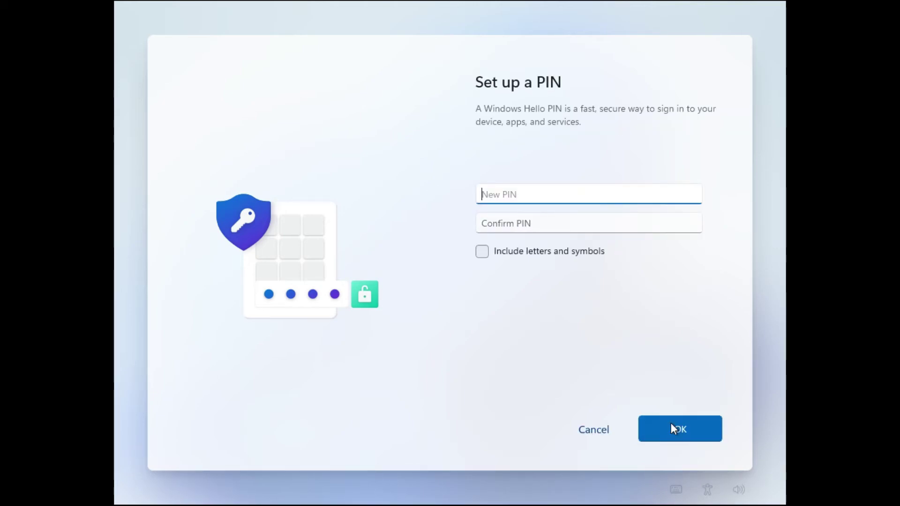
{"action": "type", "text": "1234"}
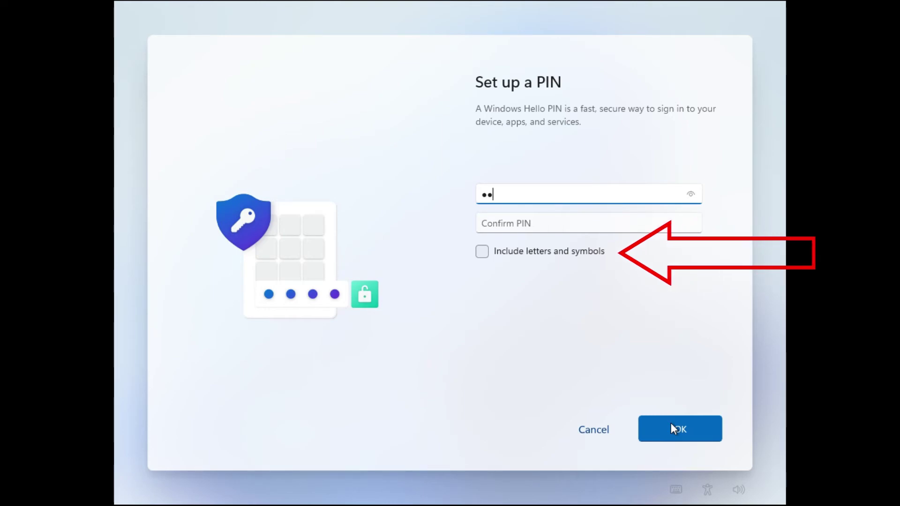
{"action": "key", "text": "Tab"}
{"action": "type", "text": "1234"}
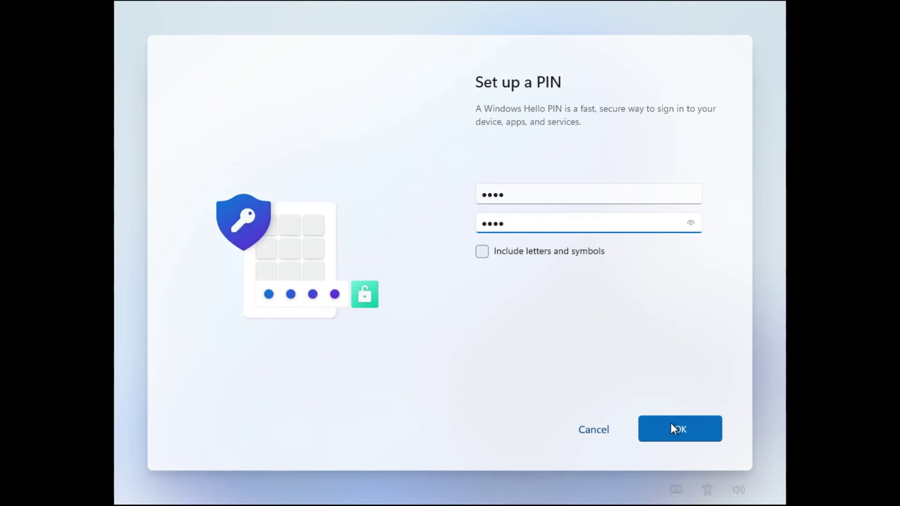
{"action": "left_click", "coordinate": [674, 428]}
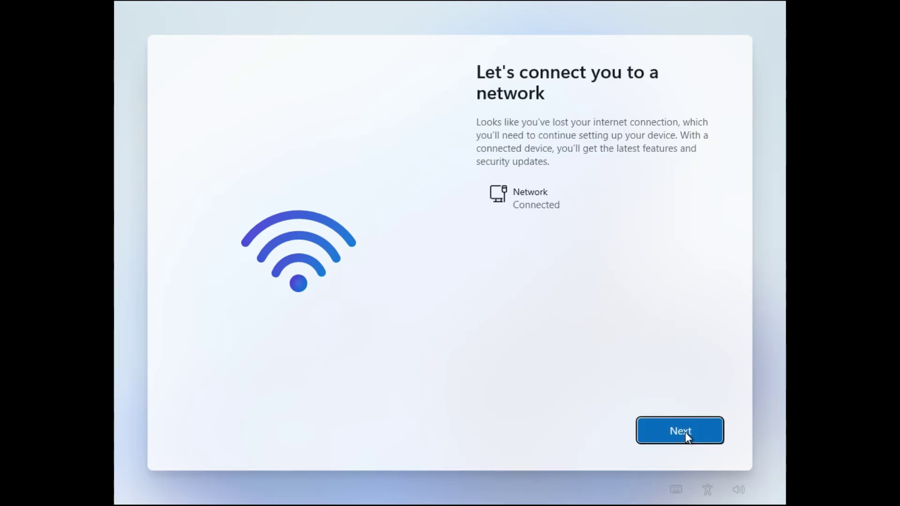
Pass the network page, then switch off Advertising ID and Tailored experiences.
{"action": "left_click", "coordinate": [687, 436]}
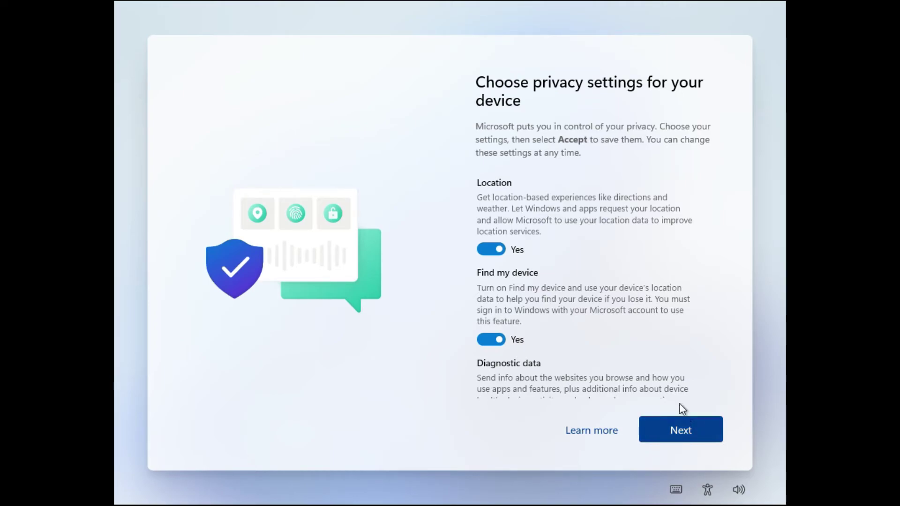
{"action": "scroll", "coordinate": [557, 300], "scroll_direction": "down", "scroll_amount": 6}
{"action": "scroll", "coordinate": [547, 290], "scroll_direction": "down", "scroll_amount": 2}
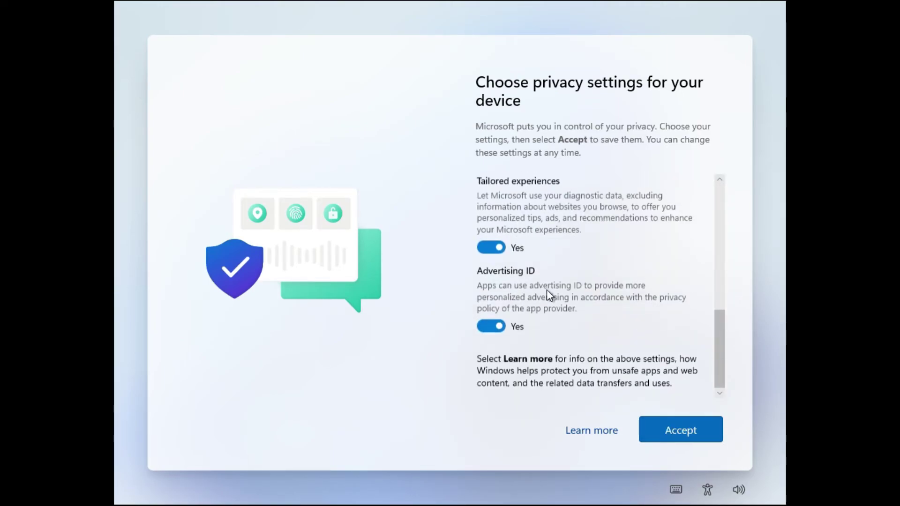
{"action": "left_click", "coordinate": [494, 331]}
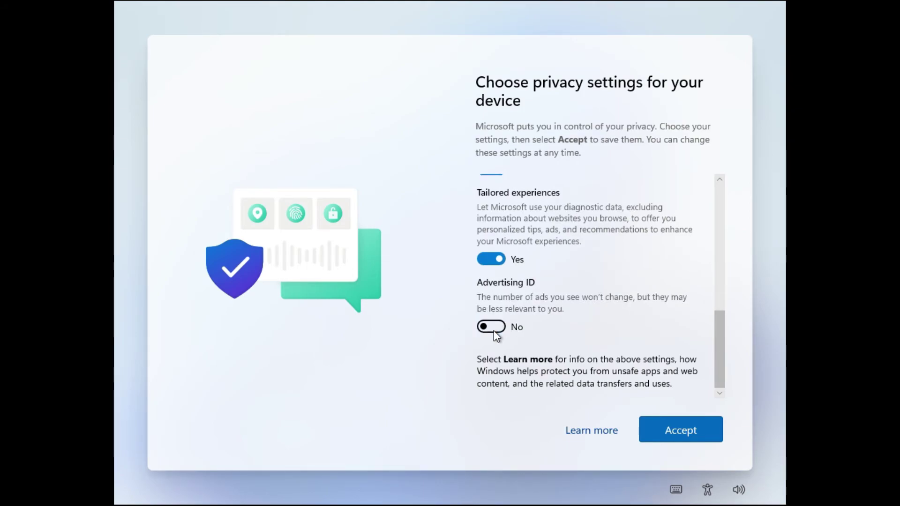
{"action": "left_click", "coordinate": [492, 260]}
Turn off Inking & typing, optional diagnostic data and Find my device, then accept.
{"action": "scroll", "coordinate": [492, 263], "scroll_direction": "up", "scroll_amount": 2}
{"action": "scroll", "coordinate": [492, 263], "scroll_direction": "up", "scroll_amount": 1}
{"action": "left_click", "coordinate": [488, 291]}
{"action": "scroll", "coordinate": [487, 290], "scroll_direction": "up", "scroll_amount": 2}
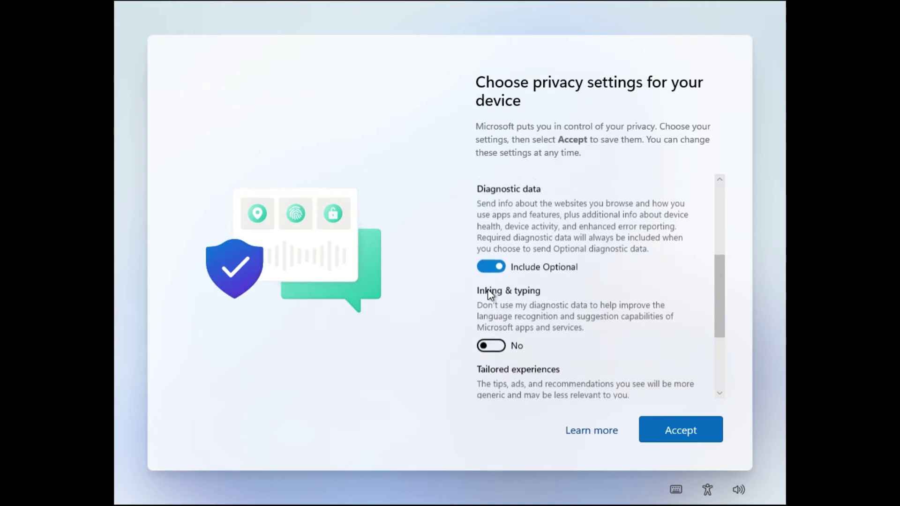
{"action": "left_click", "coordinate": [487, 281]}
{"action": "scroll", "coordinate": [489, 281], "scroll_direction": "up", "scroll_amount": 3}
{"action": "left_click", "coordinate": [490, 276]}
{"action": "scroll", "coordinate": [491, 281], "scroll_direction": "up", "scroll_amount": 2}
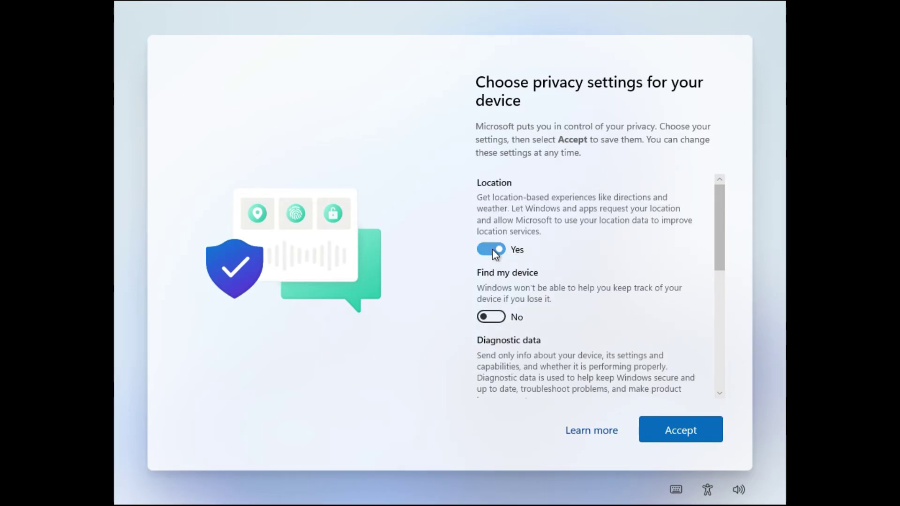
{"action": "left_click", "coordinate": [679, 434]}
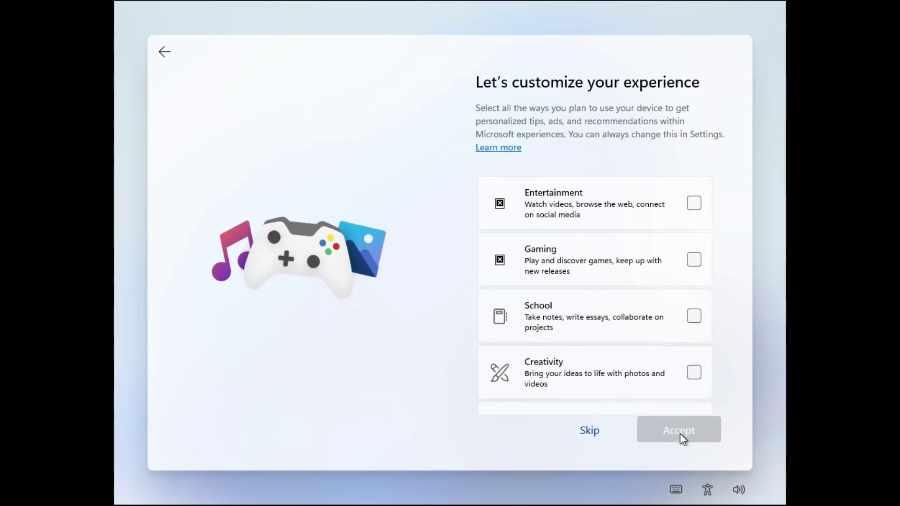
Tick the Entertainment, Creativity and Business checkboxes and accept the selection.
{"action": "left_click", "coordinate": [579, 209]}
{"action": "scroll", "coordinate": [576, 206], "scroll_direction": "down", "scroll_amount": 3}
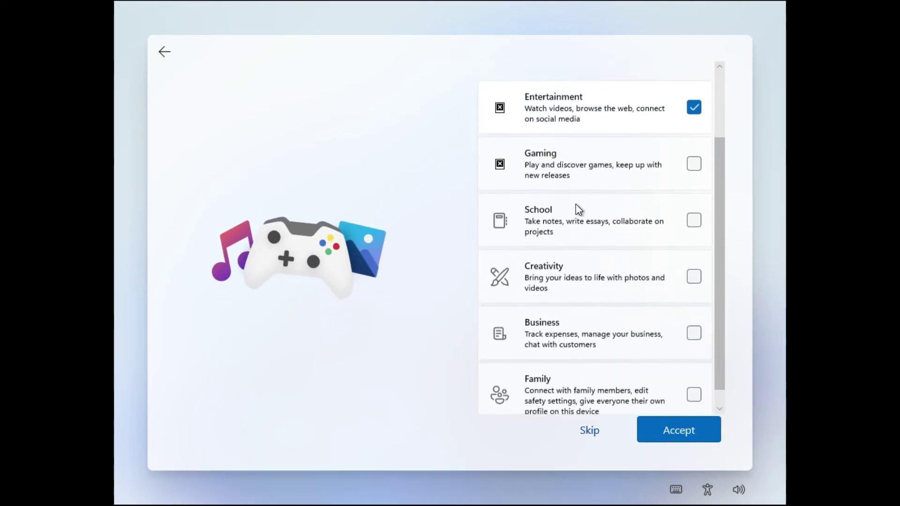
{"action": "left_click", "coordinate": [635, 263]}
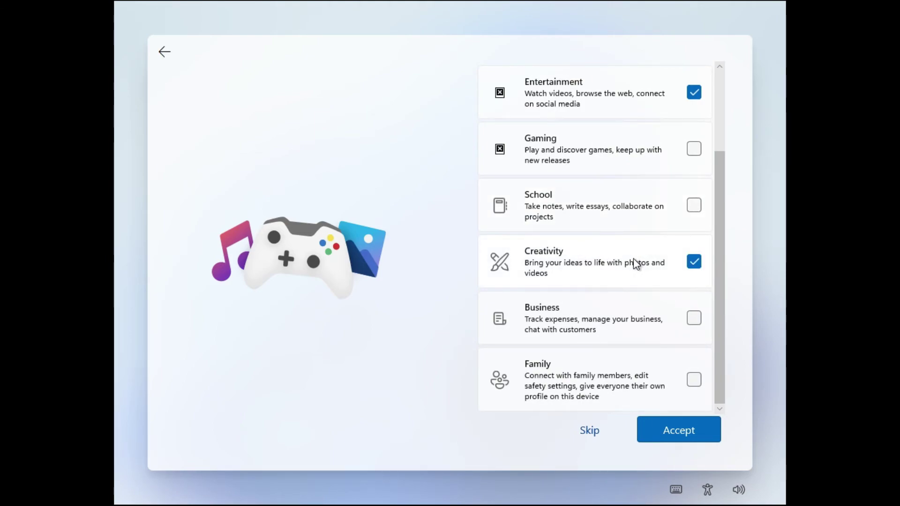
{"action": "left_click", "coordinate": [636, 320]}
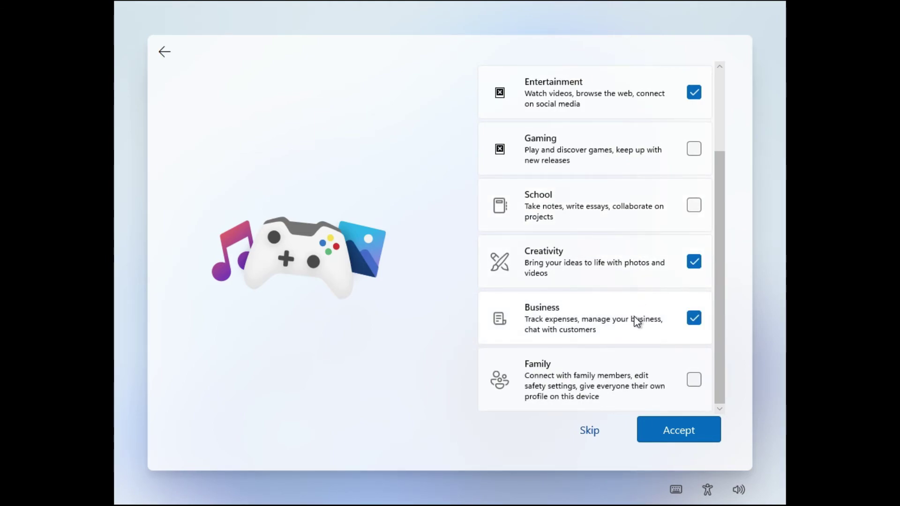
{"action": "left_click", "coordinate": [686, 426]}
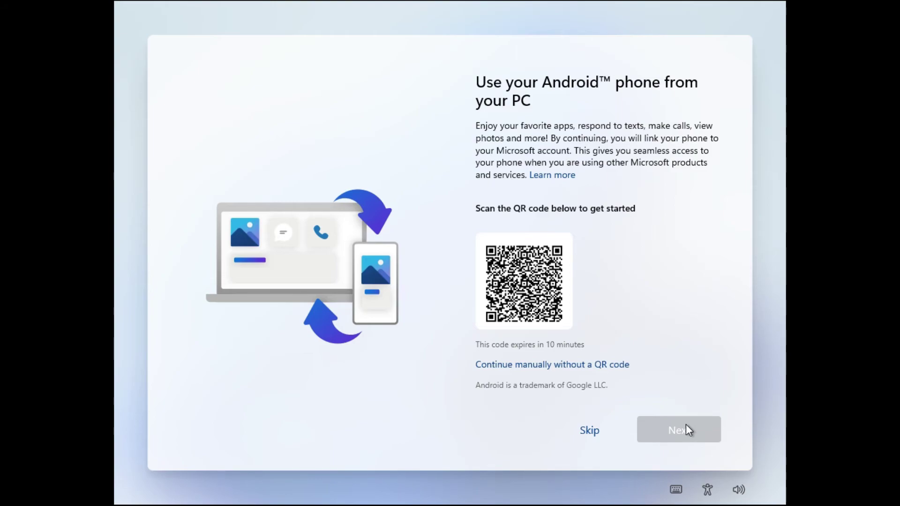
Skip Android phone linking and get past the OneDrive backup page to the desktop.
{"action": "left_click", "coordinate": [589, 430]}
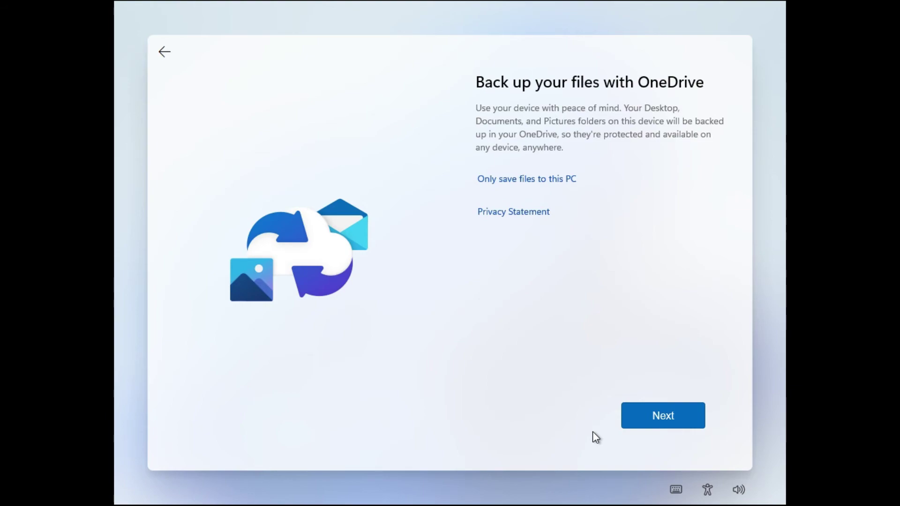
{"action": "left_click", "coordinate": [532, 178]}
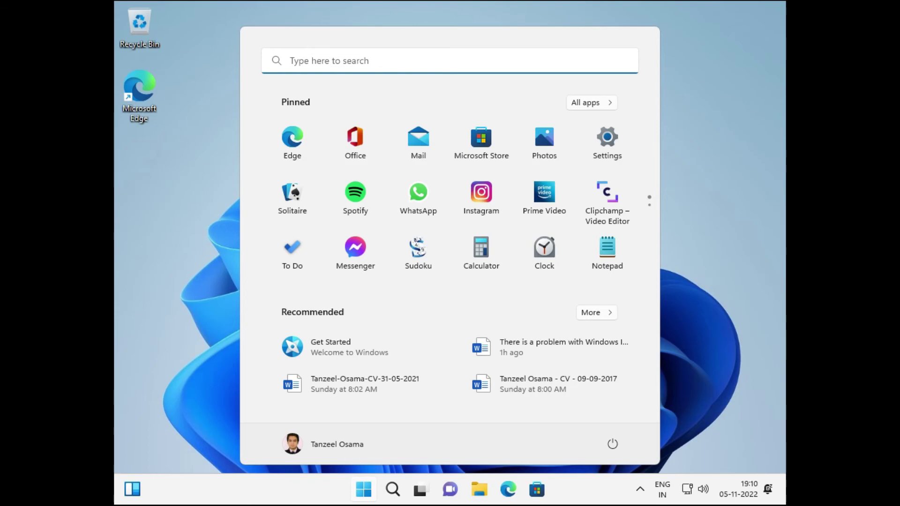
Close the Start menu and open System from the Start button's right-click menu.
{"action": "left_click", "coordinate": [688, 289]}
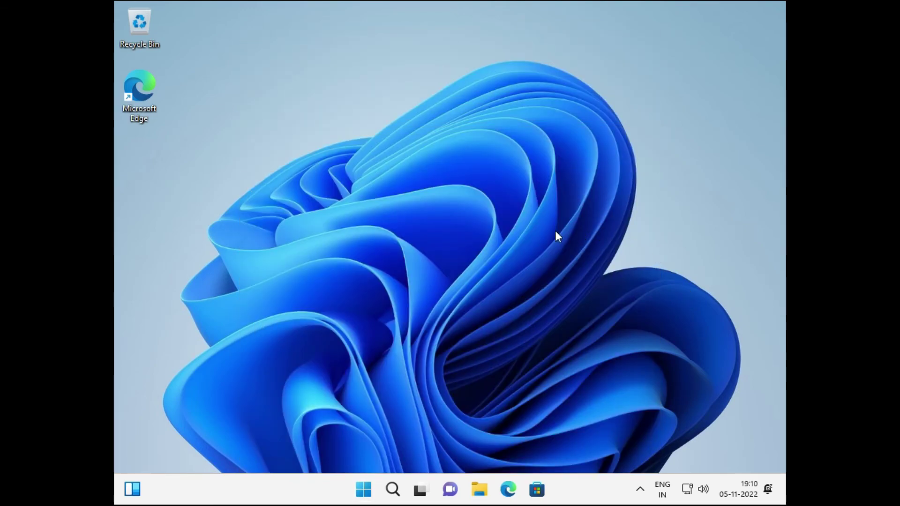
{"action": "right_click", "coordinate": [369, 488]}
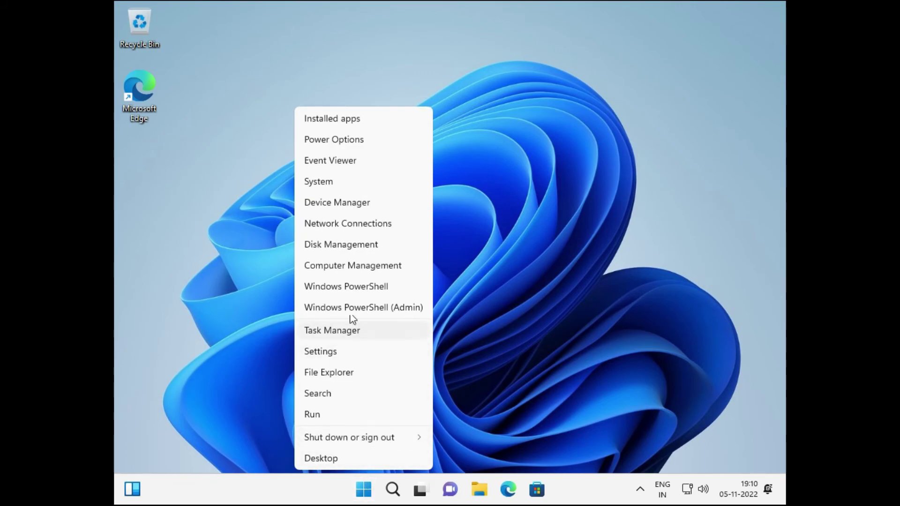
{"action": "left_click", "coordinate": [359, 182]}
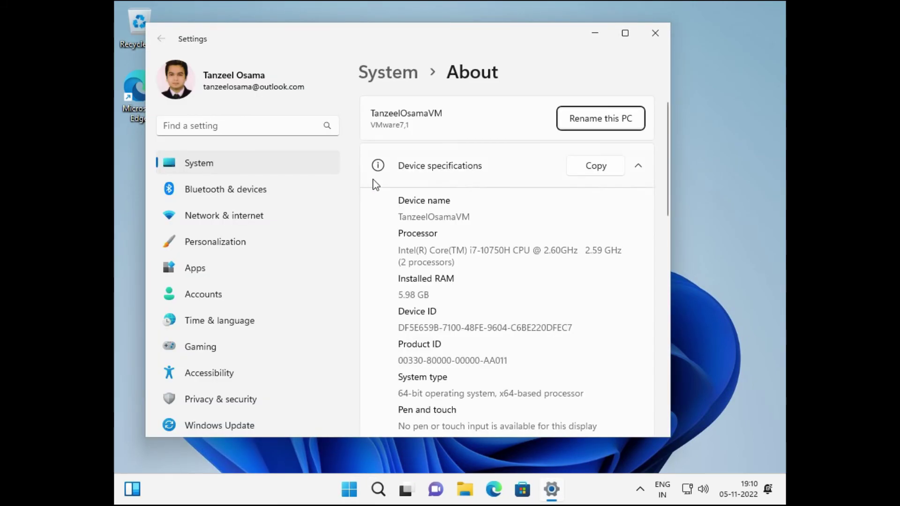
Maximize Settings, review the specs, highlight '2 processors', then close Settings.
{"action": "left_click", "coordinate": [626, 34]}
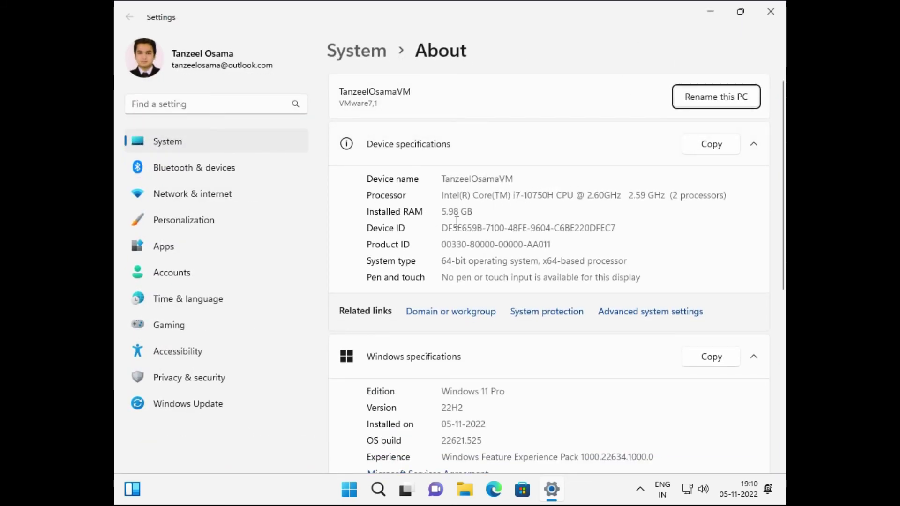
{"action": "scroll", "coordinate": [502, 286], "scroll_direction": "down", "scroll_amount": 4}
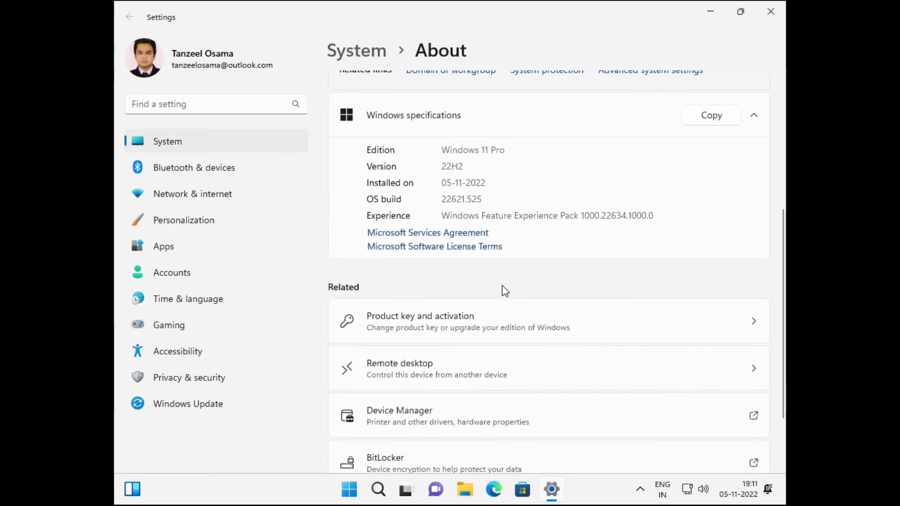
{"action": "scroll", "coordinate": [502, 285], "scroll_direction": "up", "scroll_amount": 5}
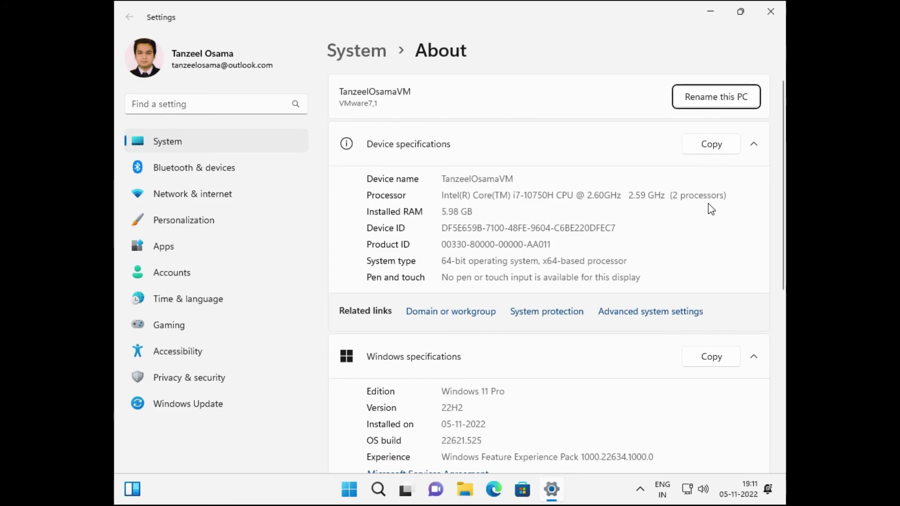
{"action": "left_click_drag", "start_coordinate": [727, 195], "coordinate": [666, 208]}
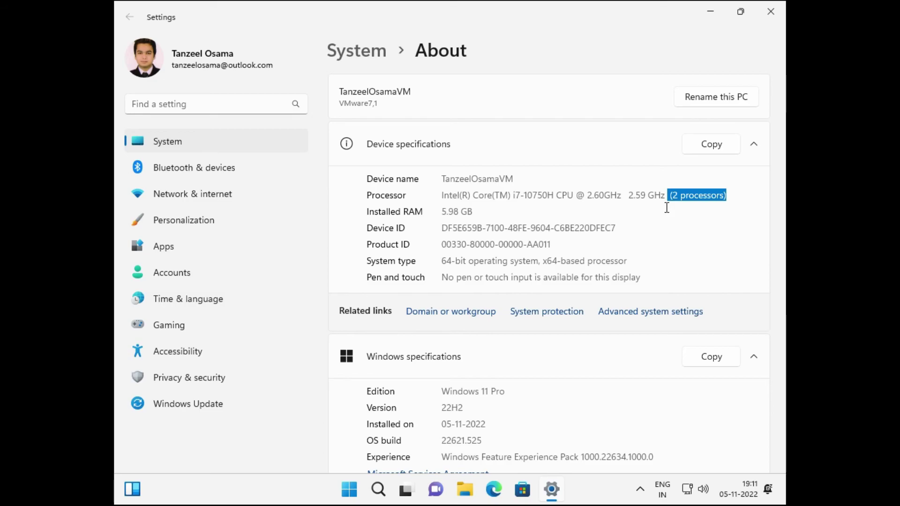
{"action": "left_click", "coordinate": [666, 208]}
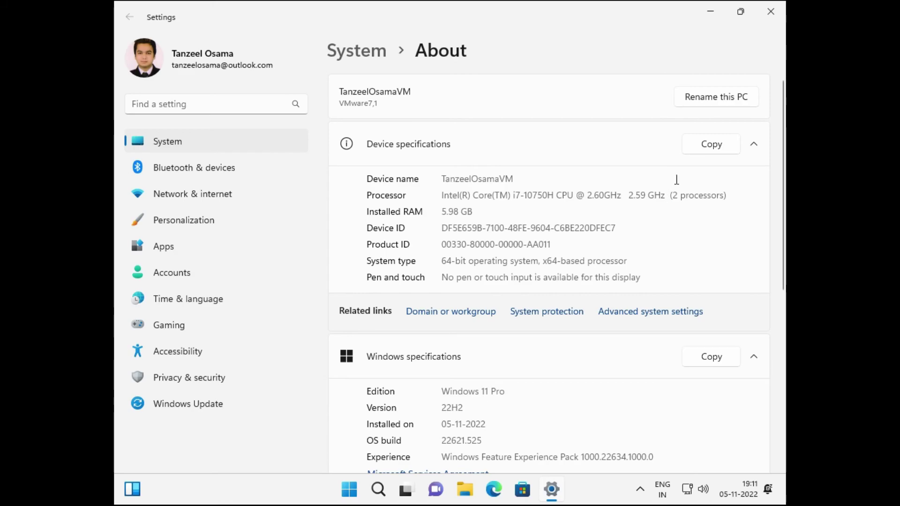
{"action": "left_click", "coordinate": [770, 11]}
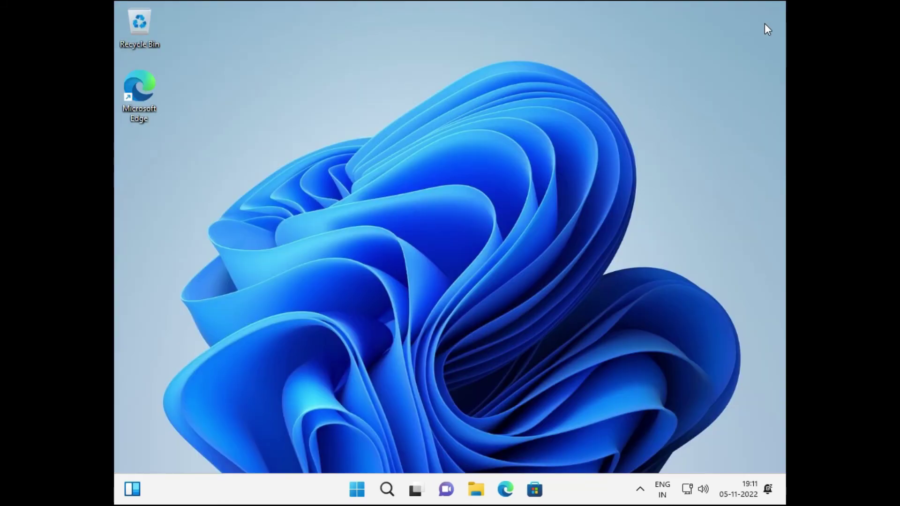